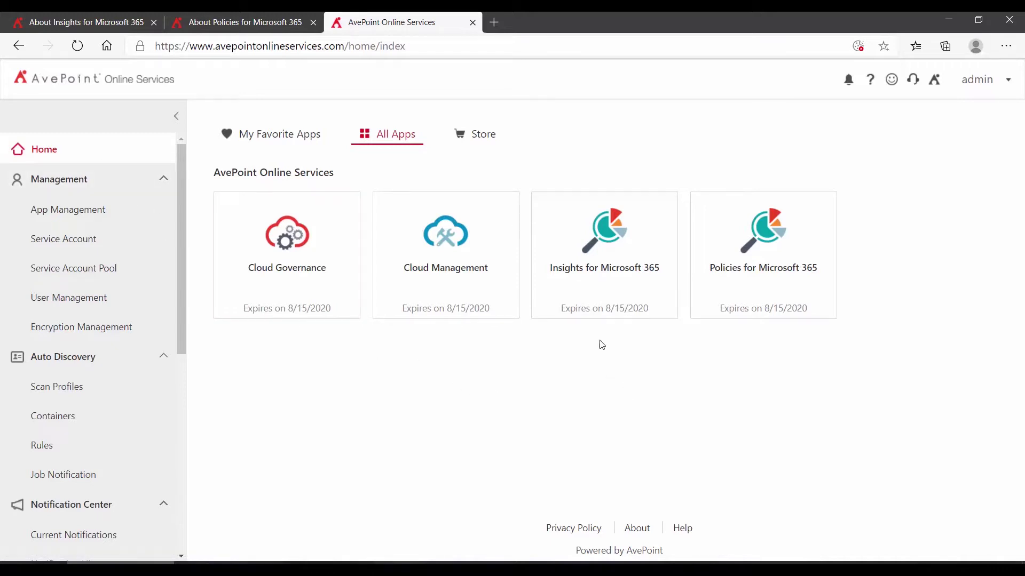
- Launch AvePoint Insights for Microsoft 365 from the apps home page
click(600, 302)
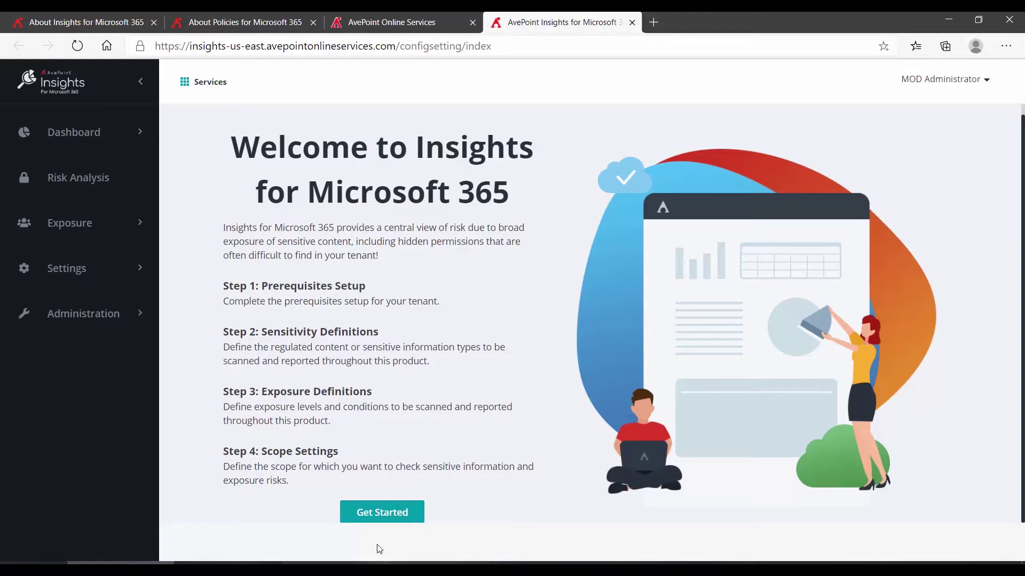
- Begin the Insights setup wizard at the Prerequisites Setup step
click(377, 512)
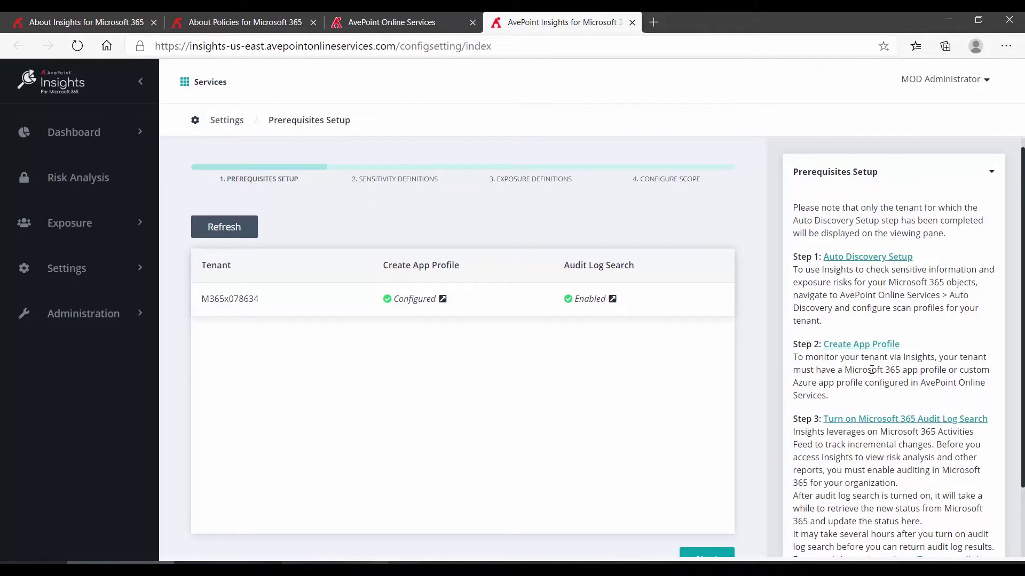
- Switch to the AvePoint Online Services home tab listing all apps
click(392, 23)
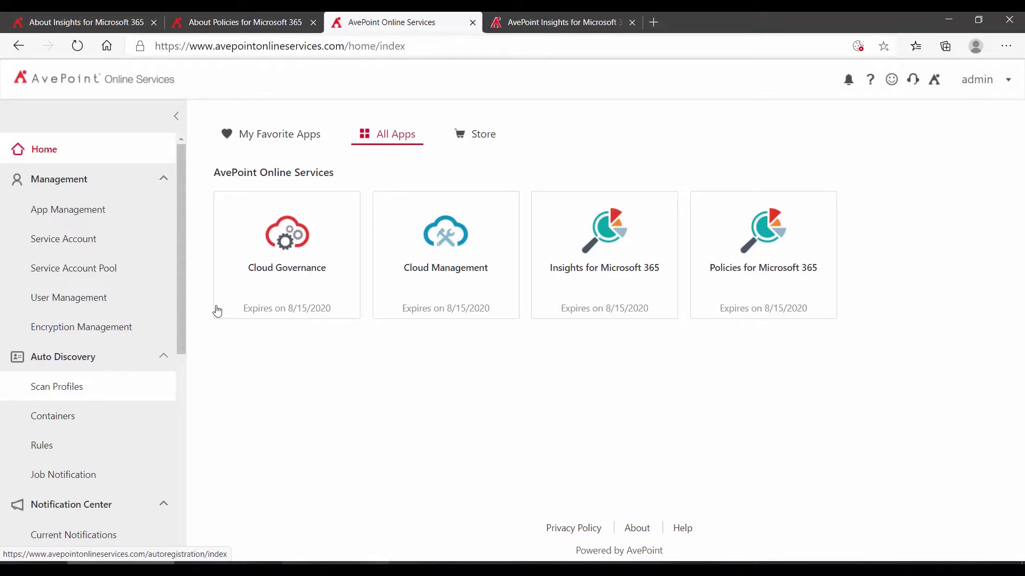
- Return to the Insights Prerequisites Setup page and scroll down through it
click(531, 24)
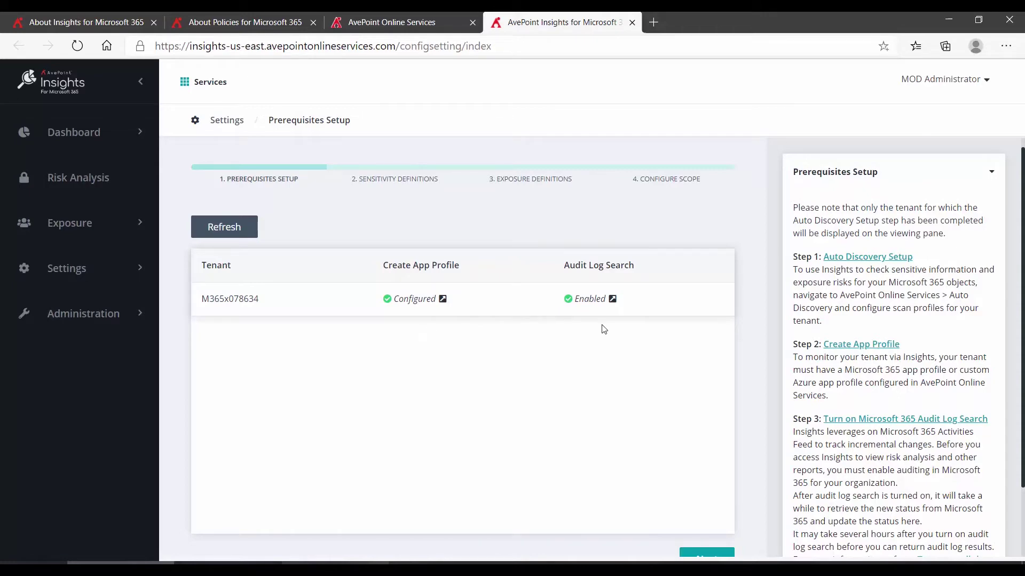
scroll(630, 368, down, 2)
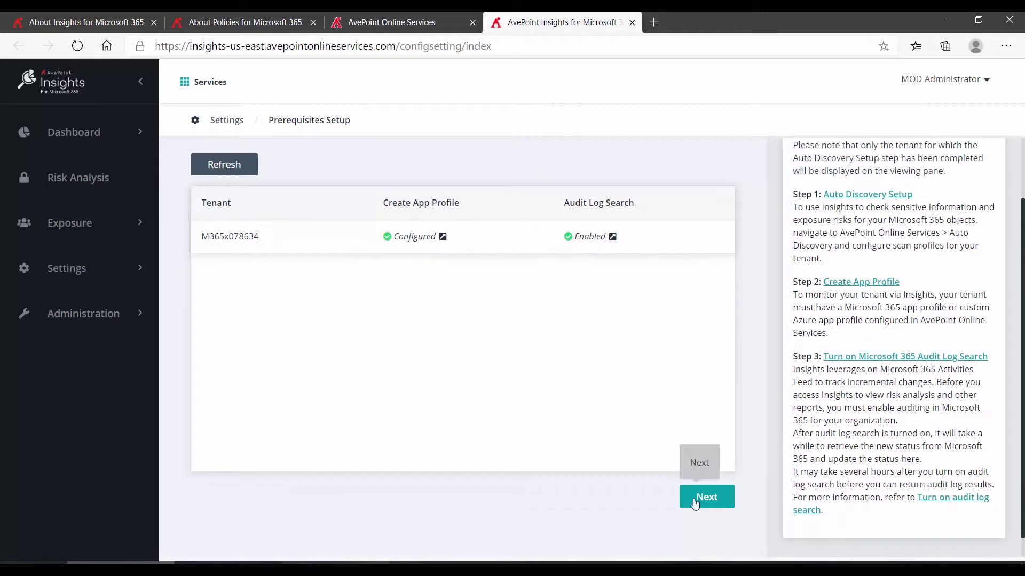
- Advance to the Sensitivity Definitions step and look over its 25 inactive definitions
click(694, 504)
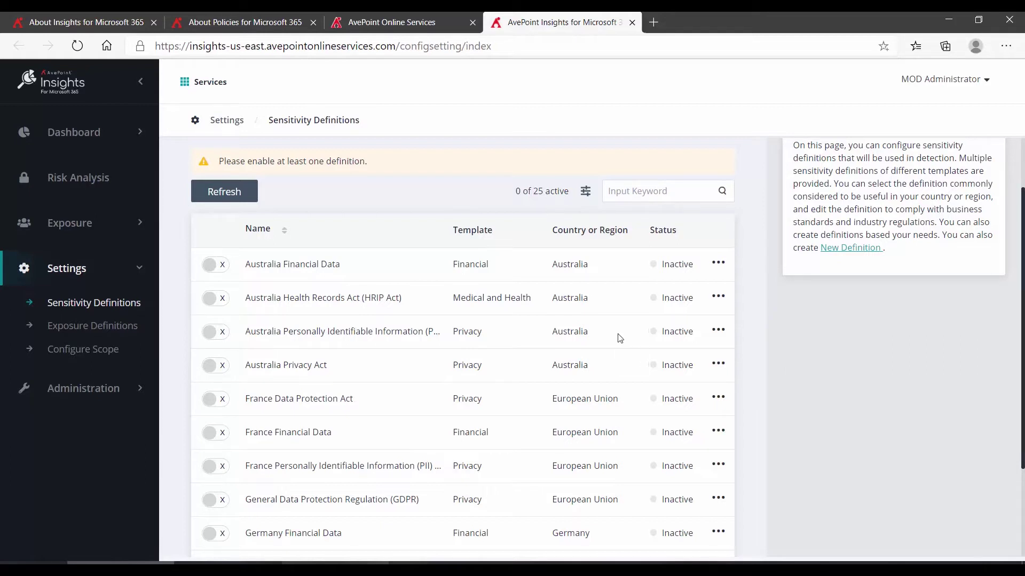
scroll(526, 347, down, 3)
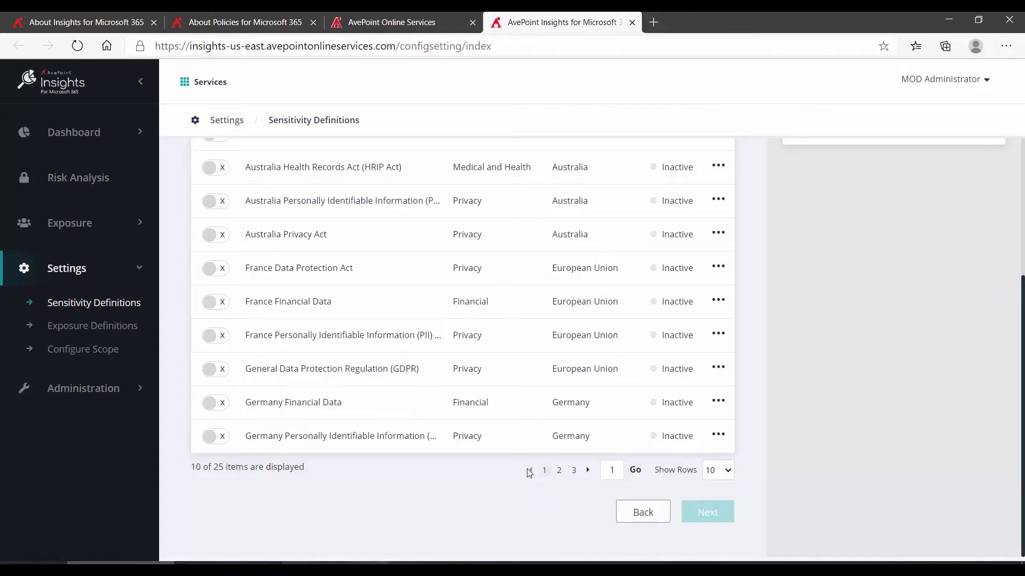
scroll(527, 468, up, 5)
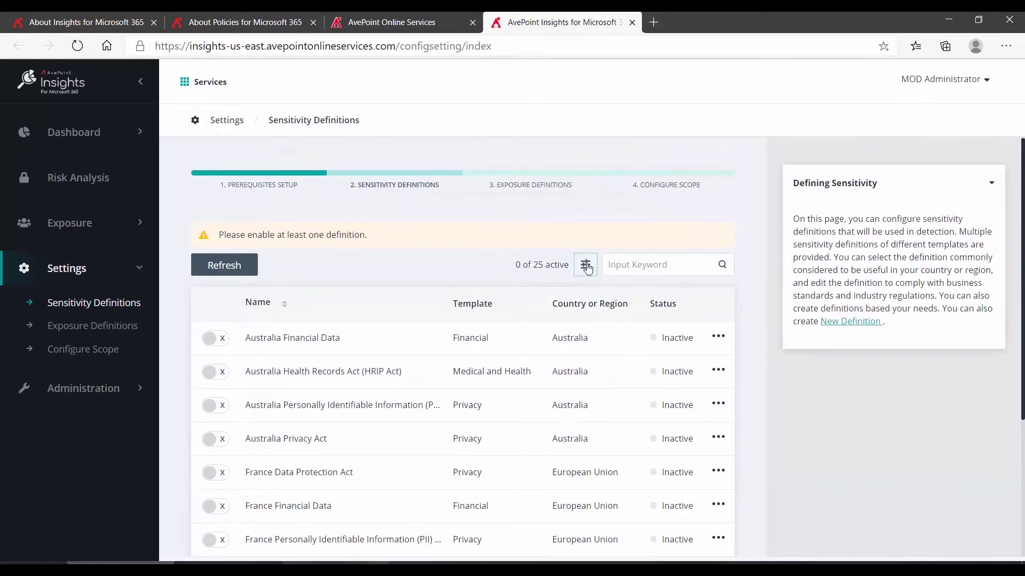
- Filter the sensitivity definitions to Country or Region United States of America
click(585, 266)
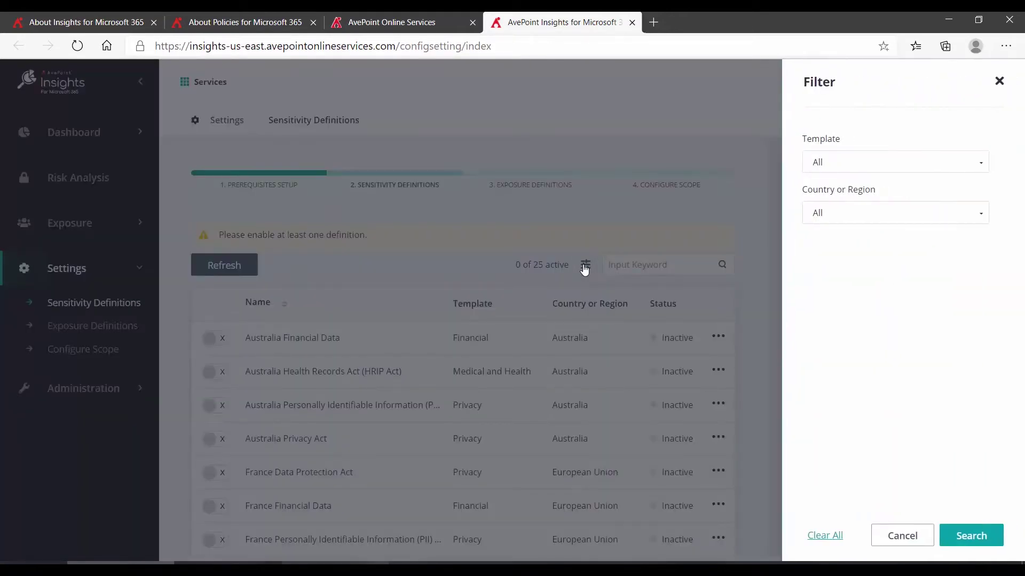
click(882, 218)
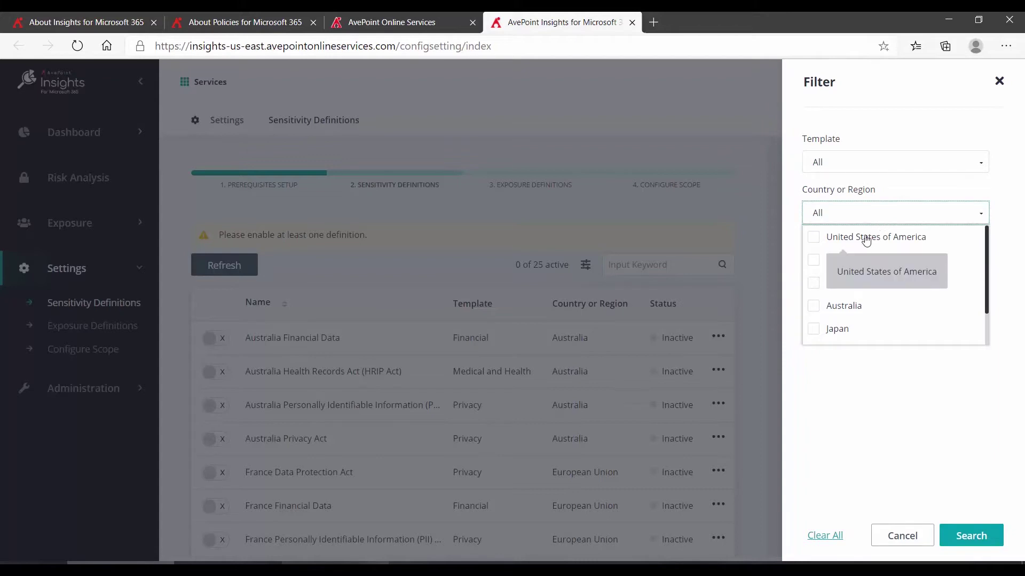
click(814, 237)
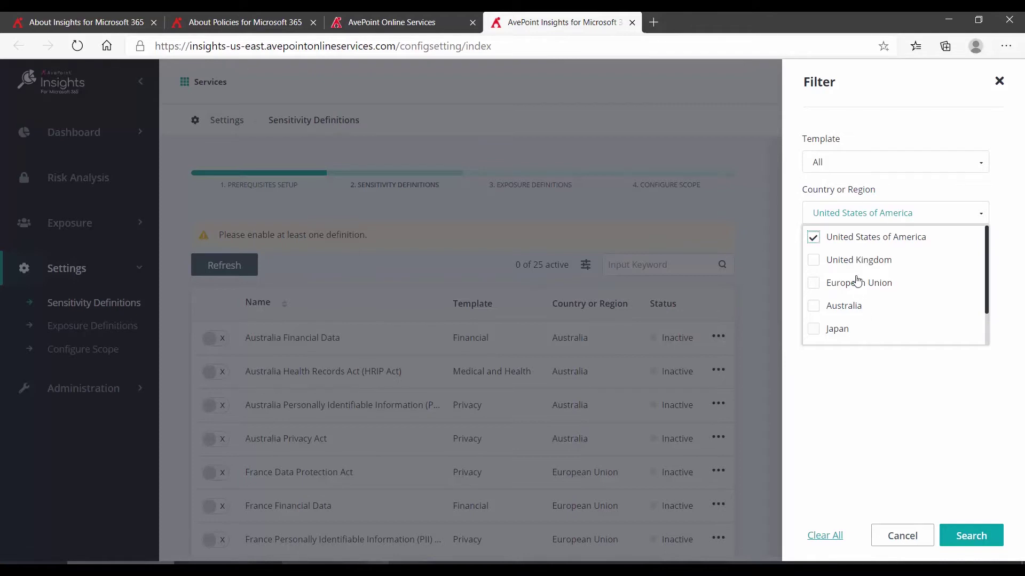
click(855, 404)
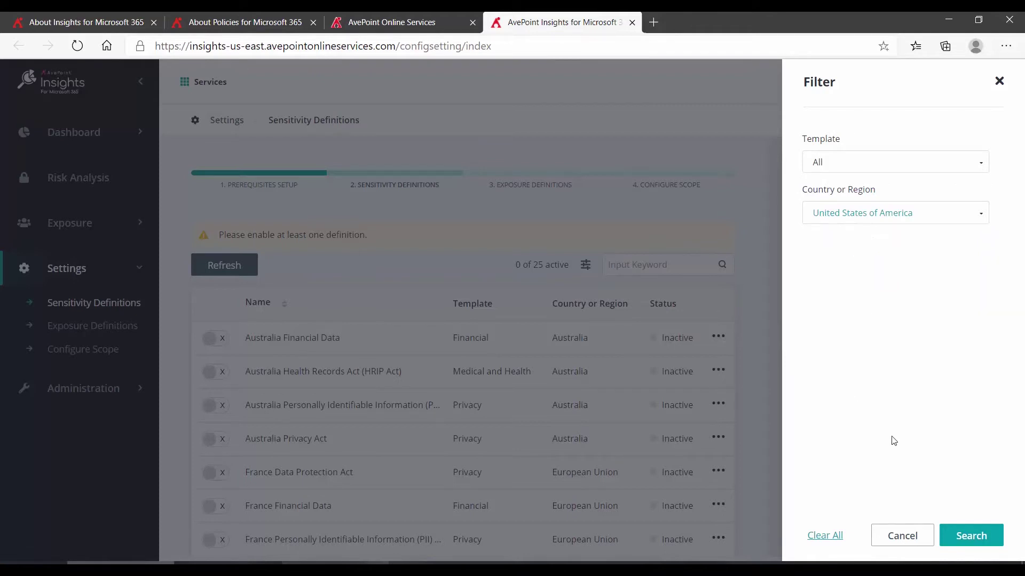
click(954, 534)
- Activate U.S. Personally Identifiable Information (PII) Data and open it for editing
scroll(524, 396, down, 1)
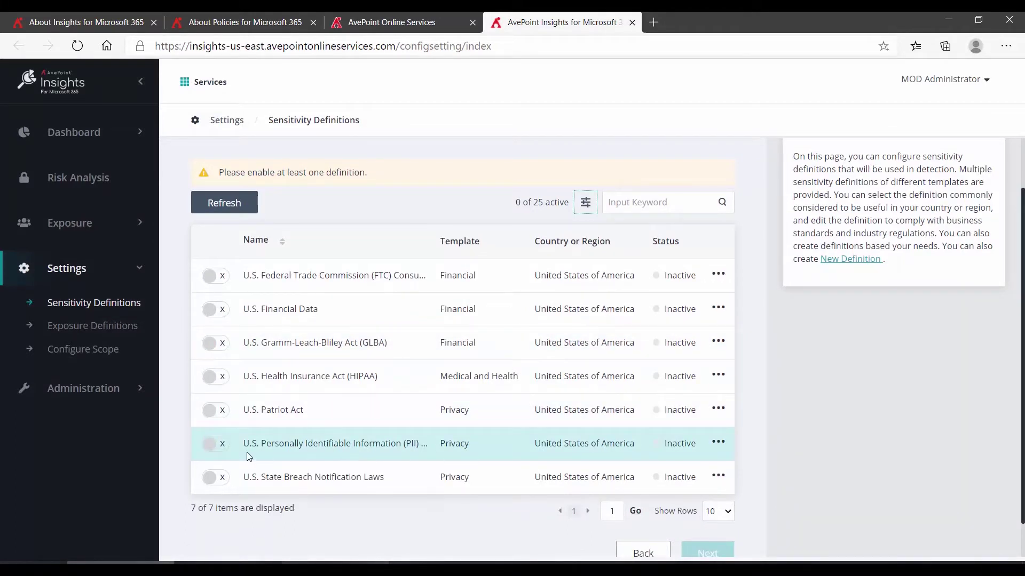
click(209, 444)
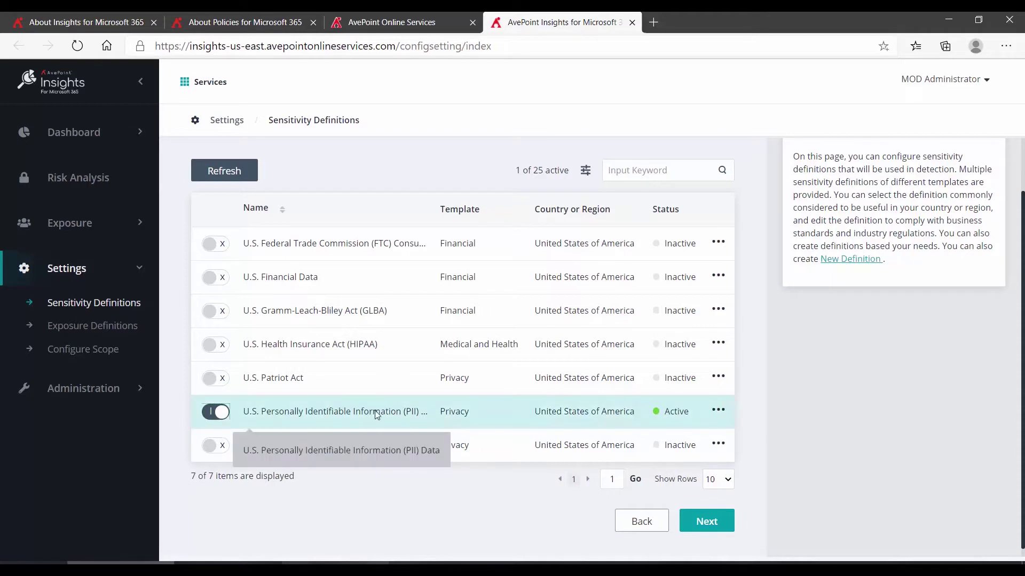
click(717, 412)
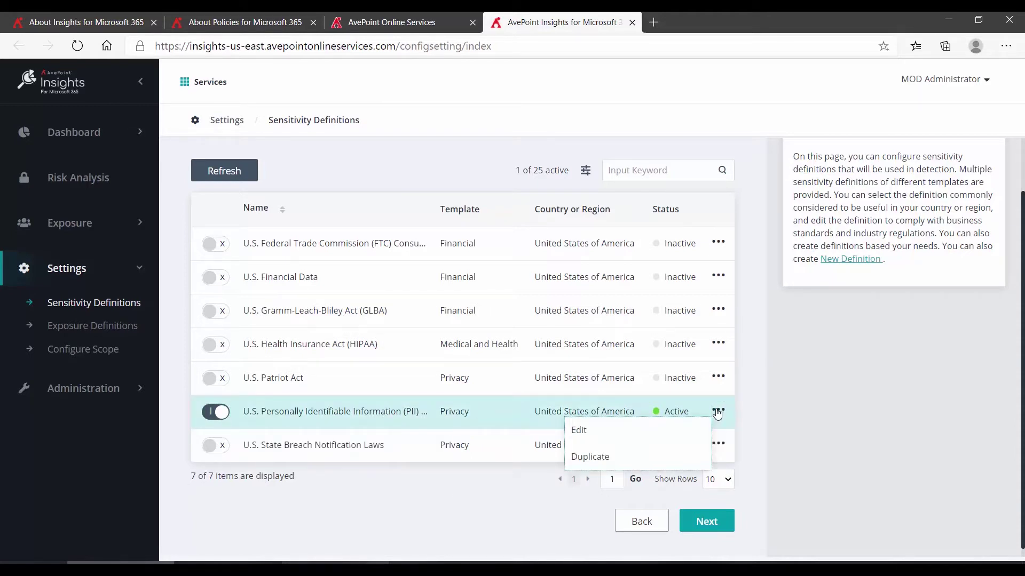
click(603, 433)
- Review the PII sensitivity levels, switching the High group to Any then back to All
scroll(476, 331, down, 4)
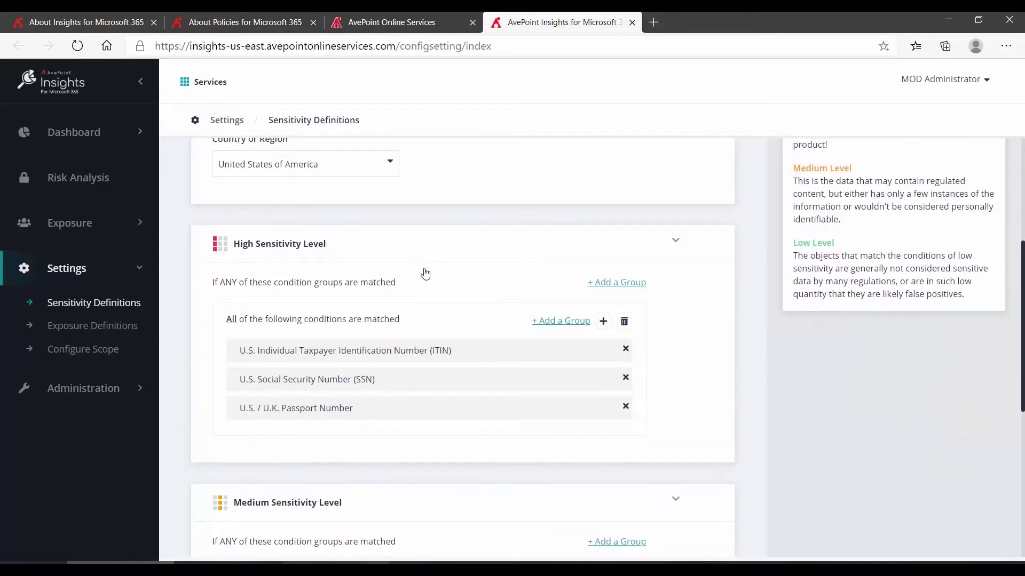
scroll(427, 278, down, 4)
scroll(429, 320, down, 4)
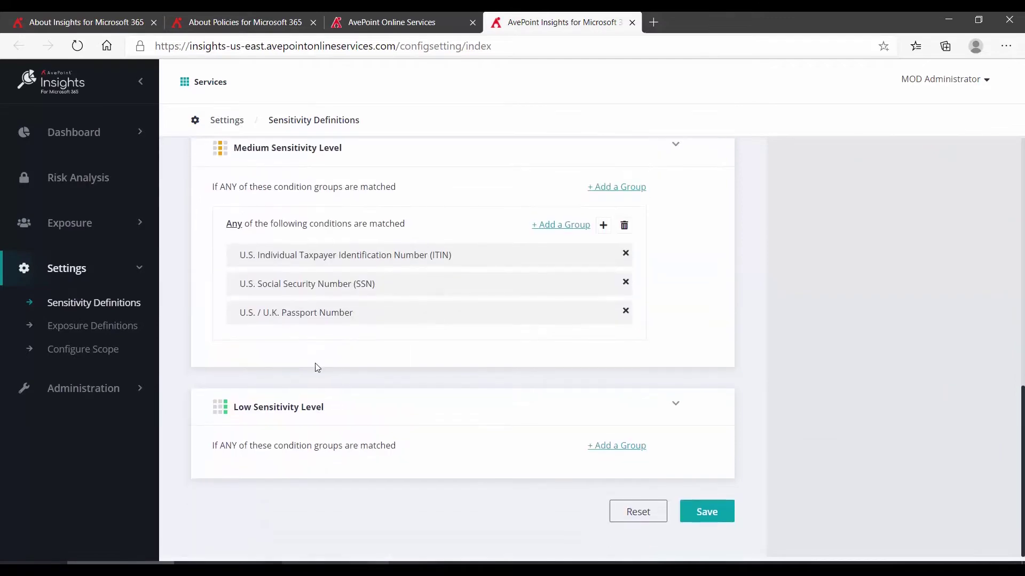
scroll(430, 383, up, 12)
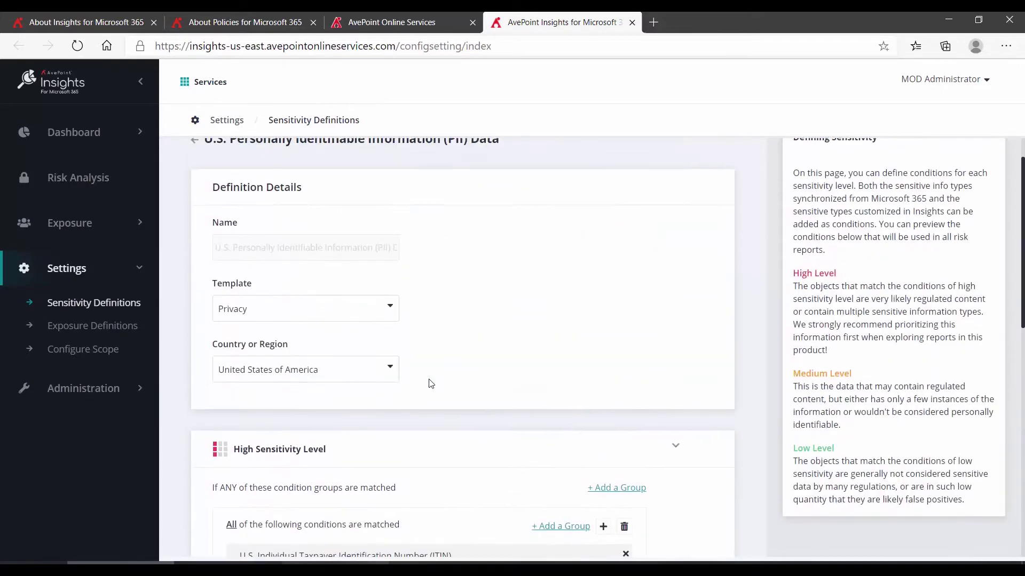
scroll(428, 382, down, 4)
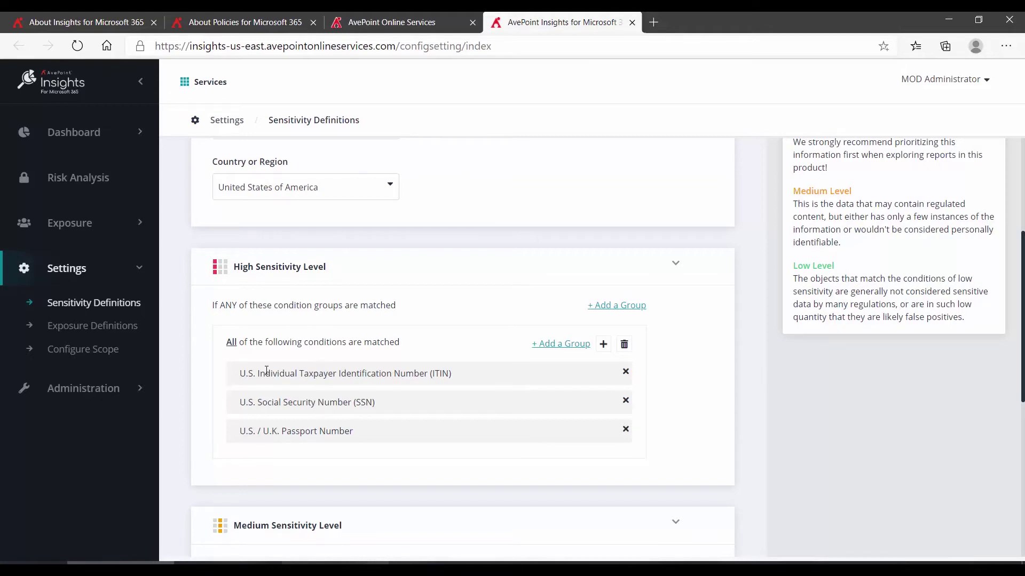
click(231, 342)
click(238, 385)
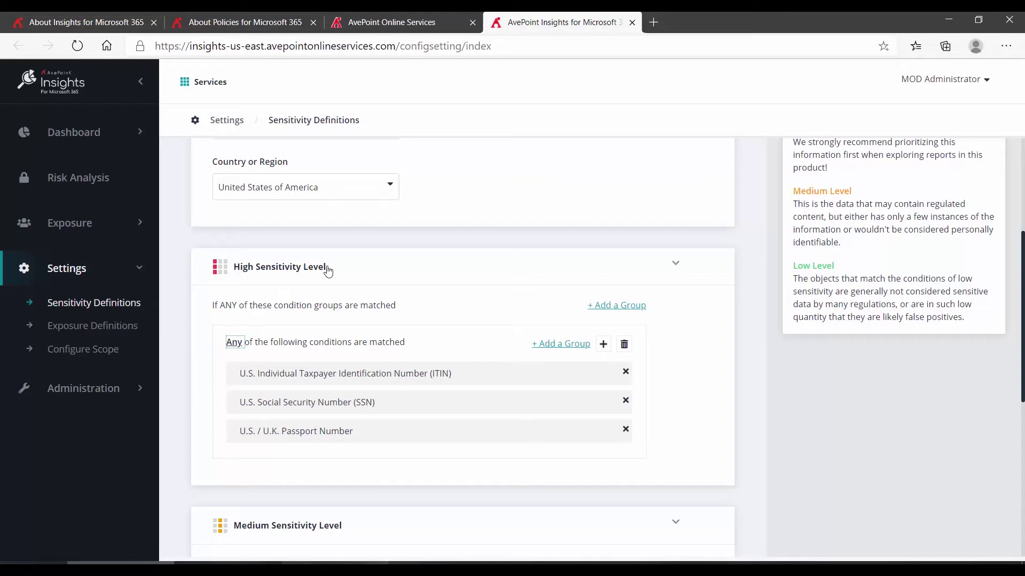
click(235, 343)
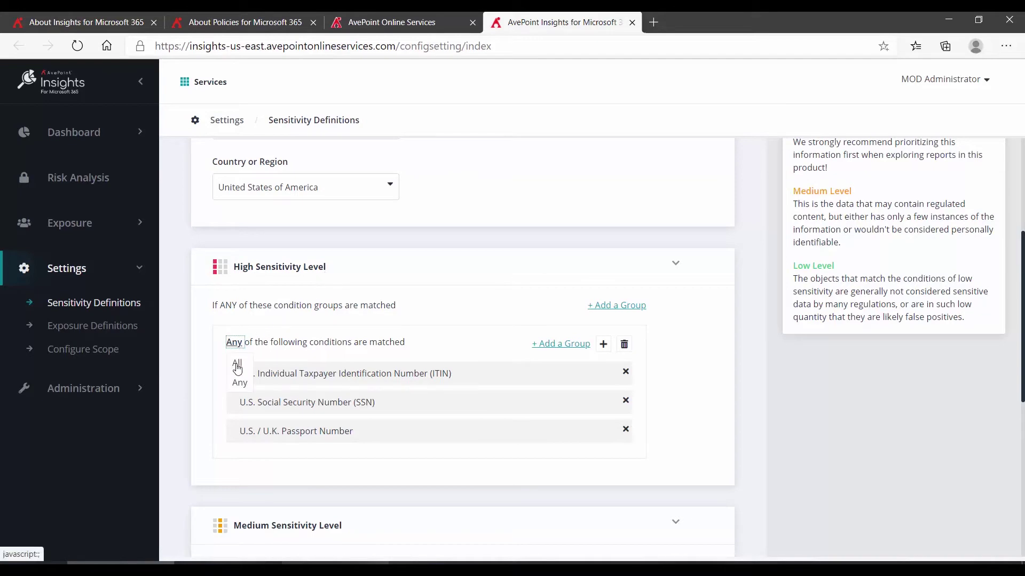
click(237, 365)
scroll(451, 319, down, 4)
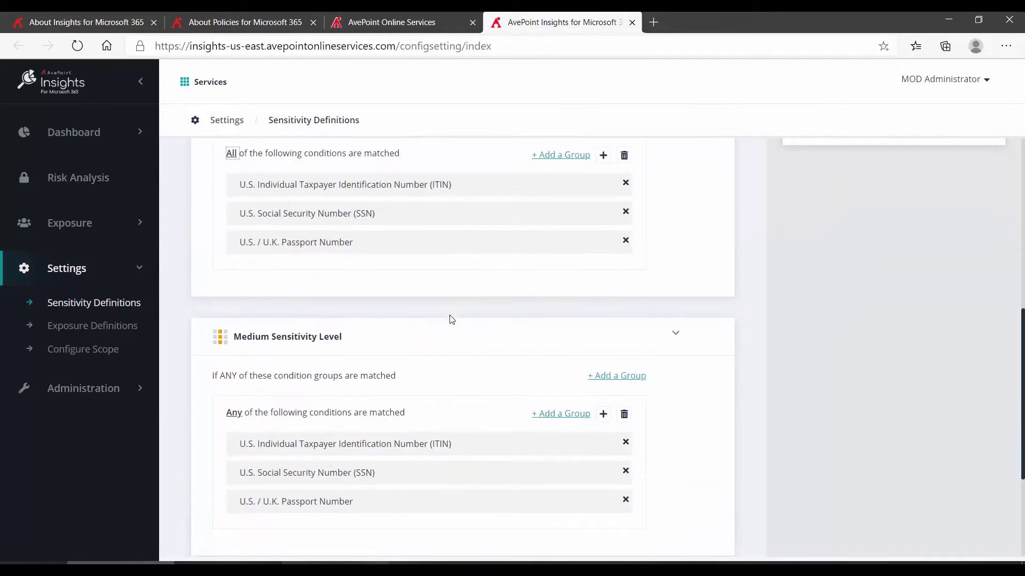
scroll(398, 338, down, 1)
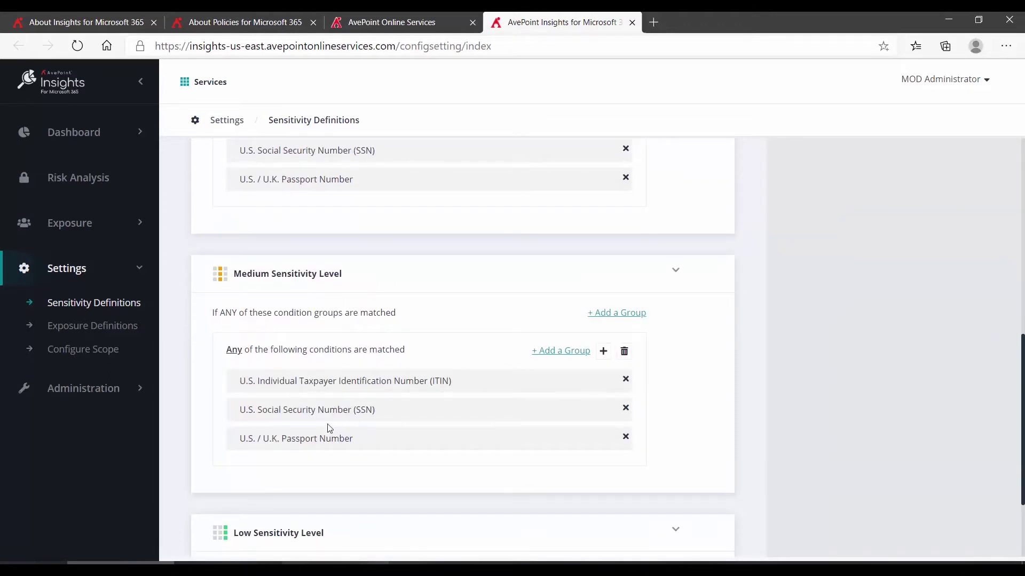
scroll(393, 361, down, 2)
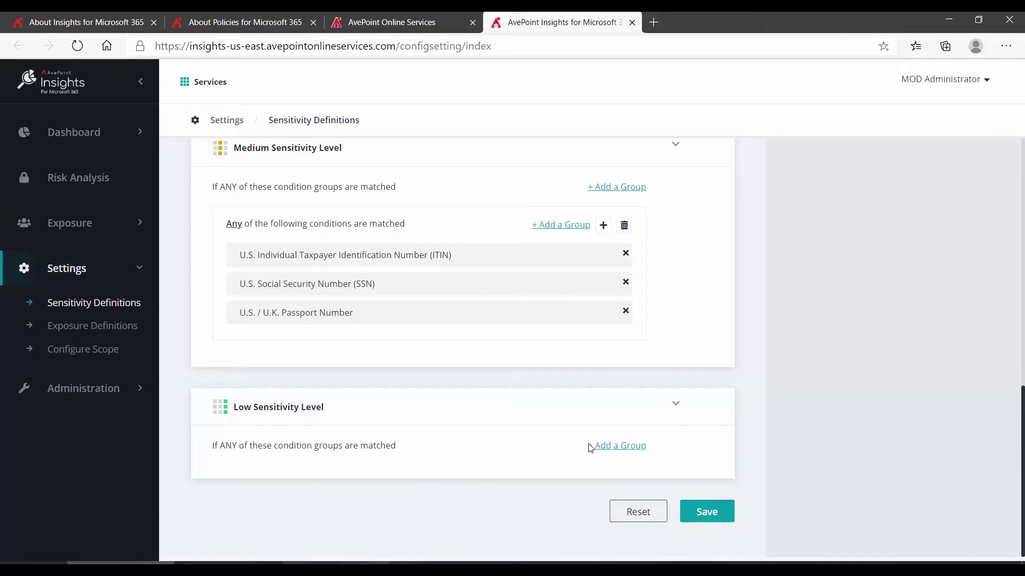
- Add a Low Sensitivity Level group with the U.S. Driver's License Number condition
click(611, 448)
scroll(488, 440, down, 1)
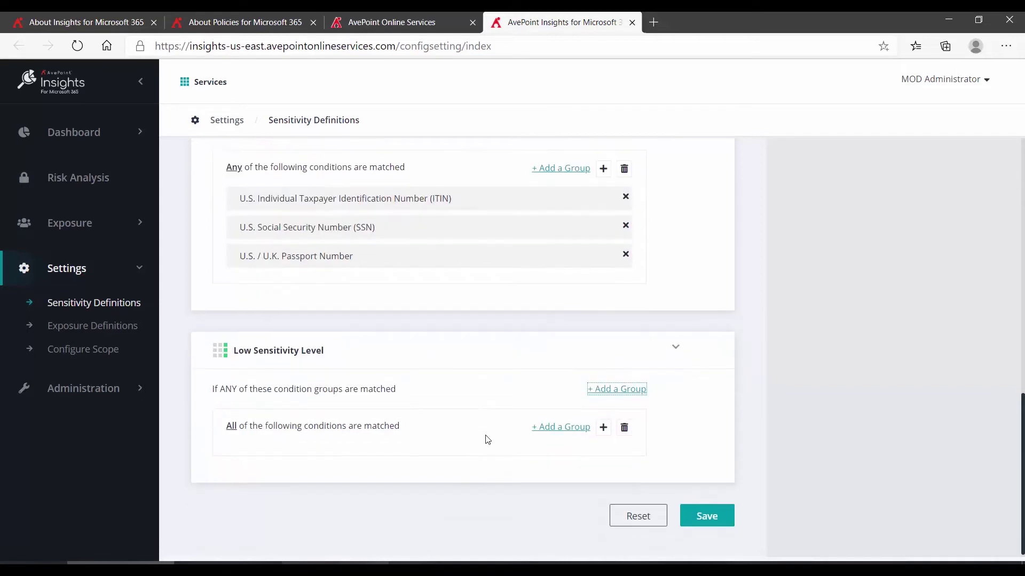
click(602, 424)
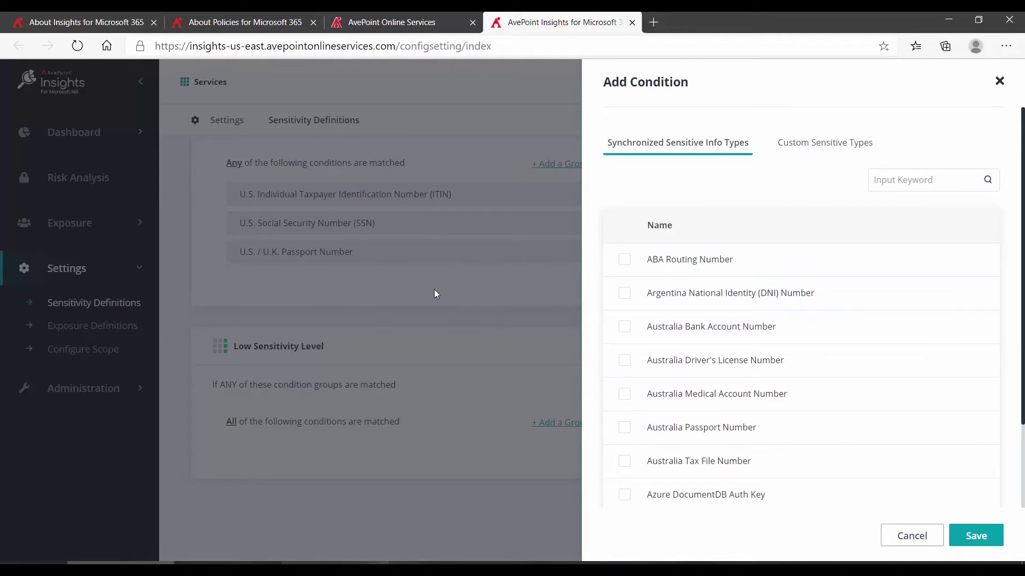
click(891, 181)
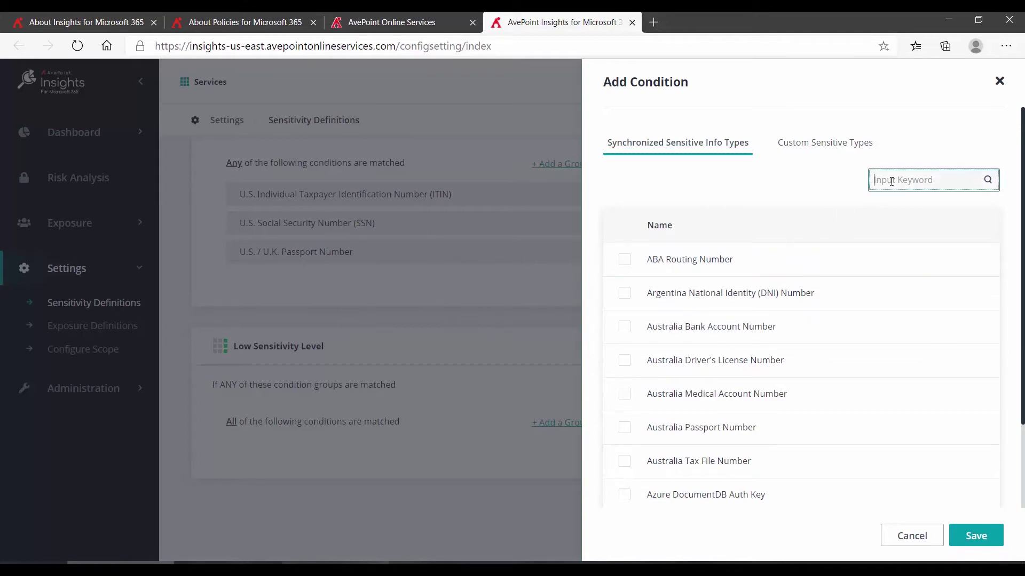
text(u.s.)
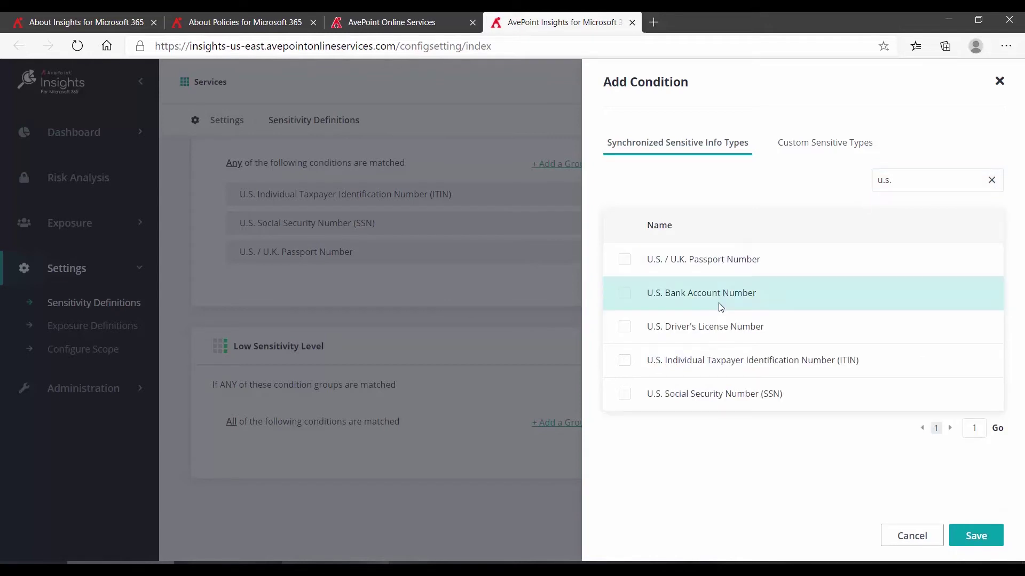
click(625, 328)
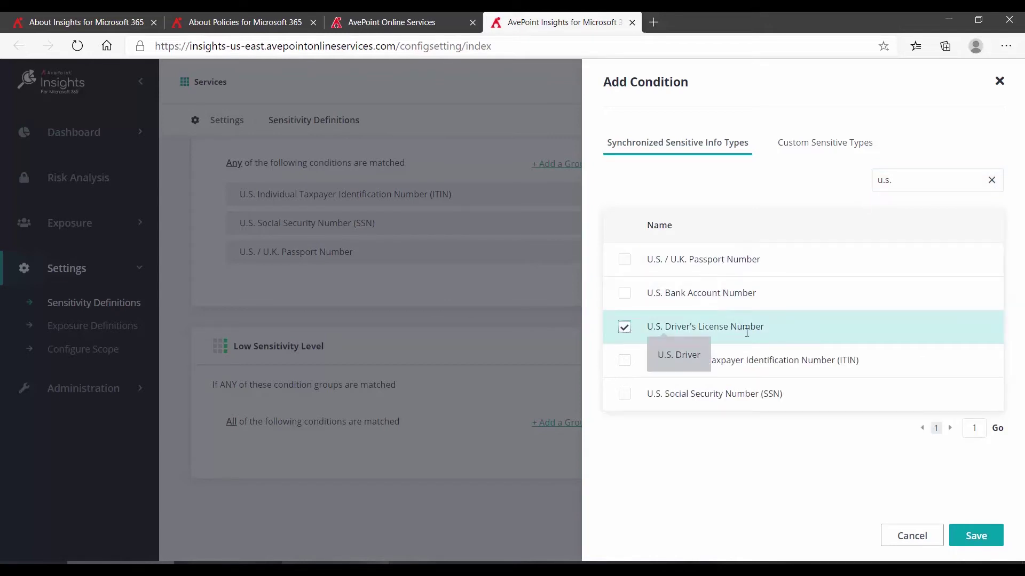
click(976, 535)
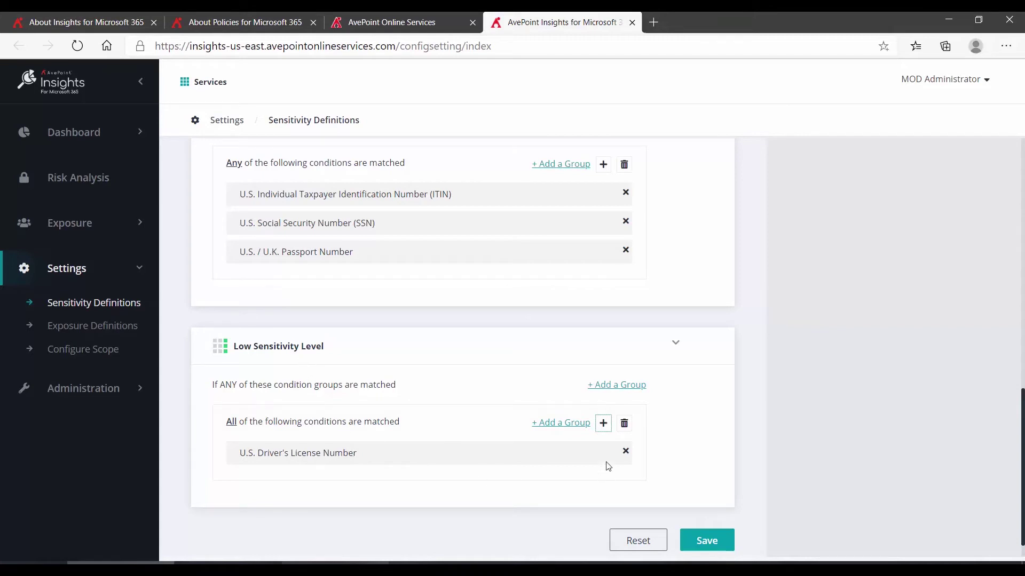
- Delete the Low group and add U.S. Driver's License Number to the Medium group
click(623, 423)
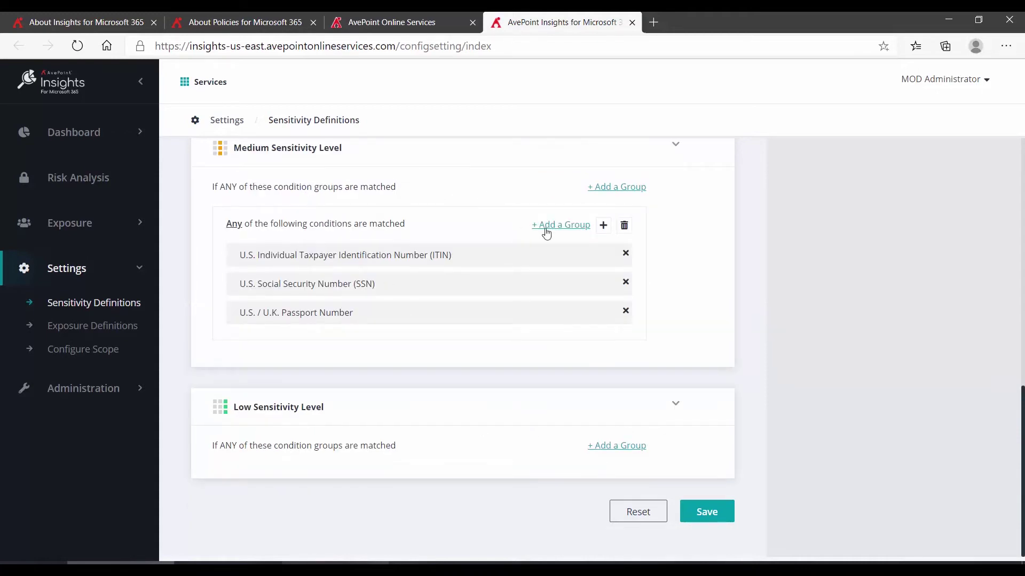
click(603, 226)
click(901, 179)
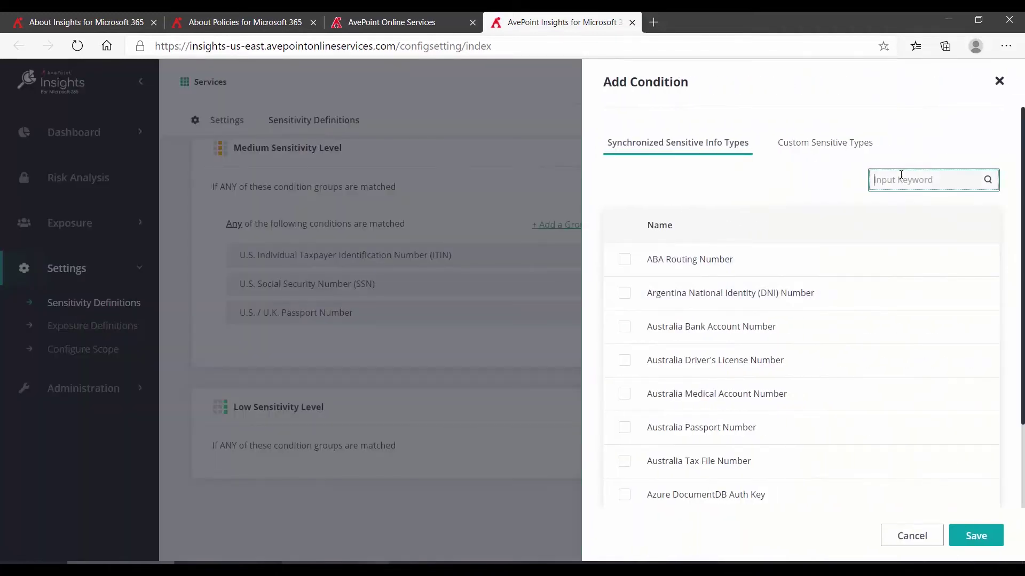
text(u.s.)
key(Return)
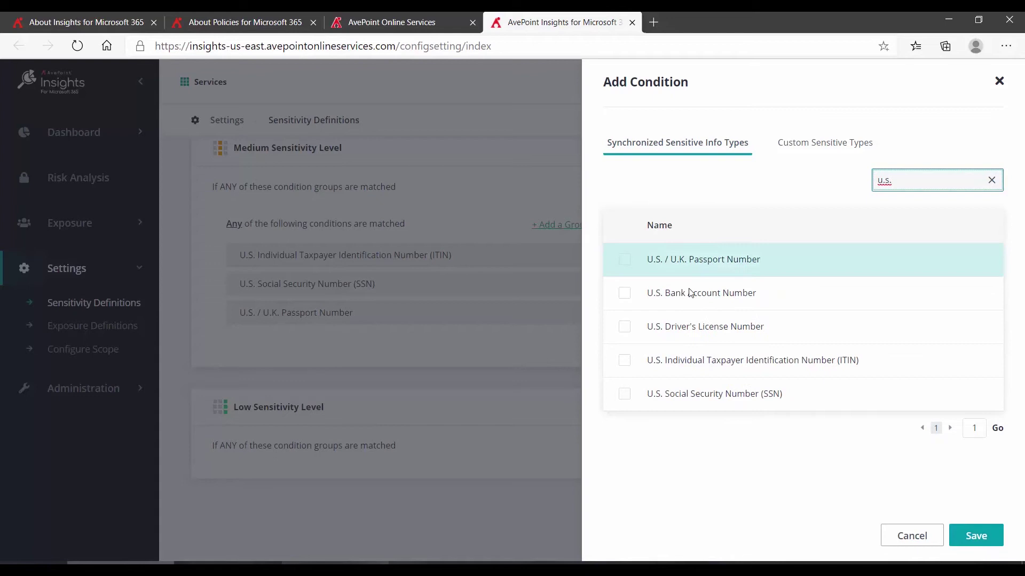
click(623, 328)
click(977, 535)
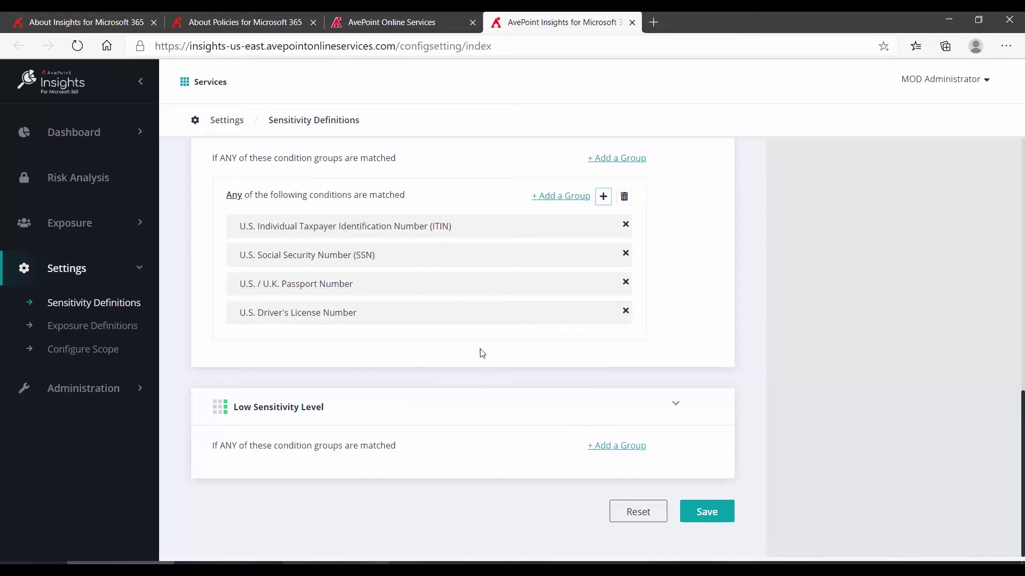
- Reset the unsaved condition changes and return to the Sensitivity Definitions list
click(639, 512)
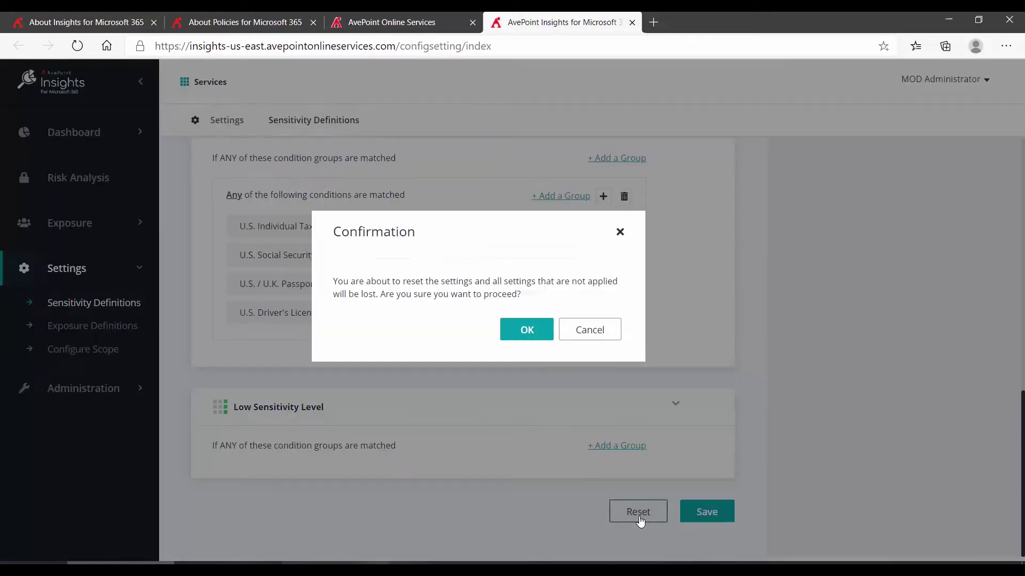
click(522, 335)
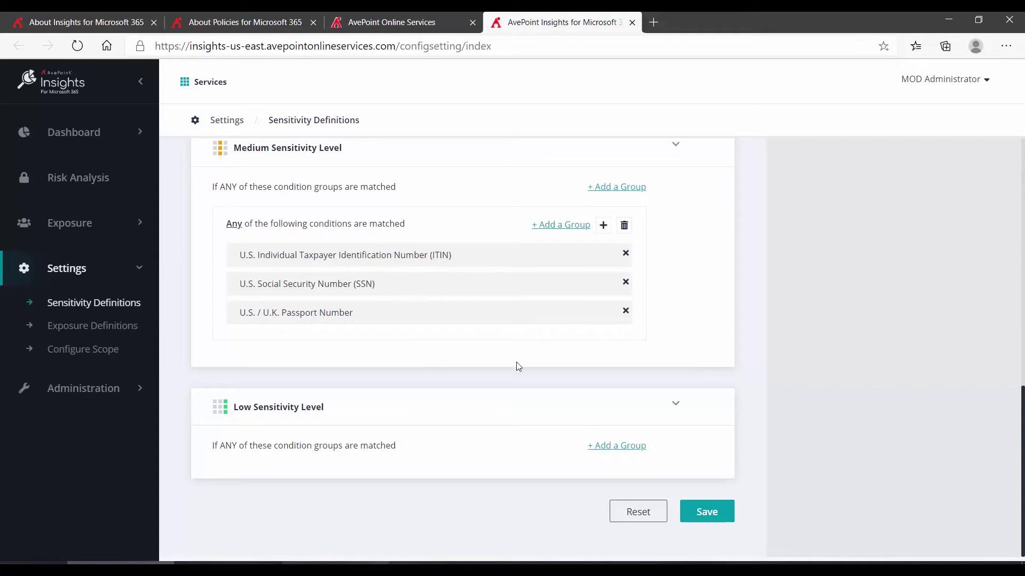
scroll(518, 364, up, 10)
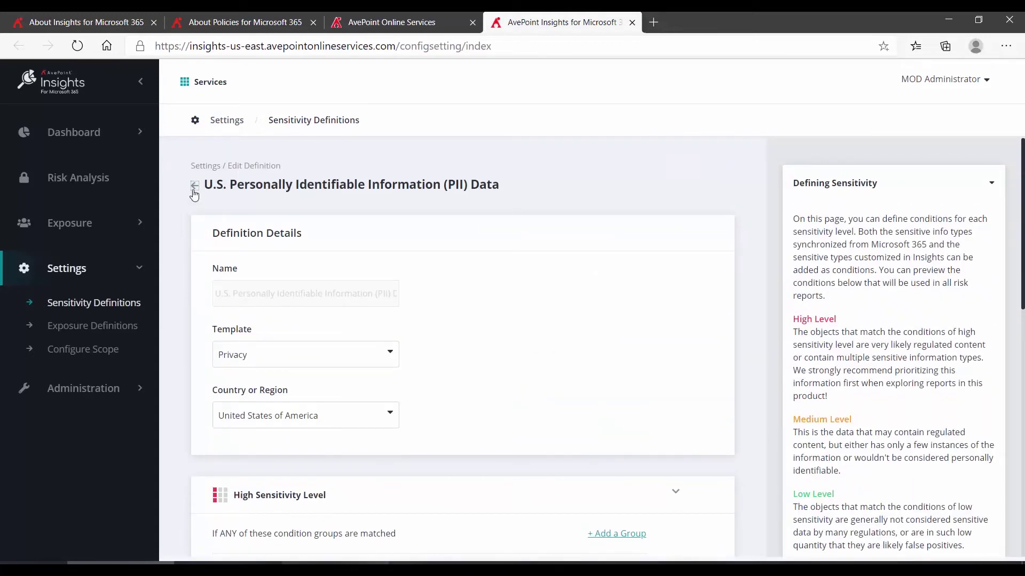
click(195, 185)
scroll(391, 284, down, 2)
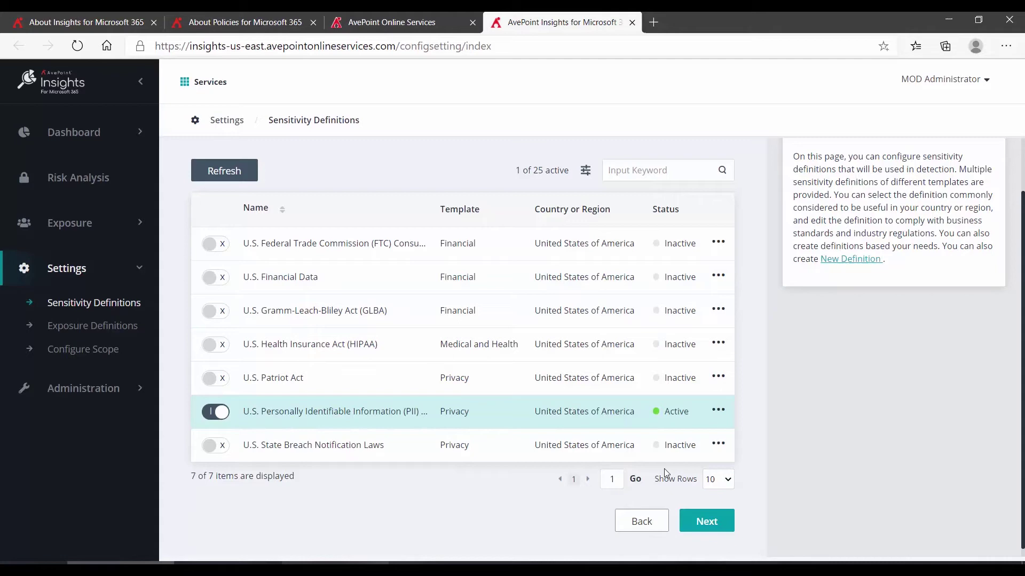
- Move past the Sensitivity Definitions list to the Exposure Definitions page
click(703, 521)
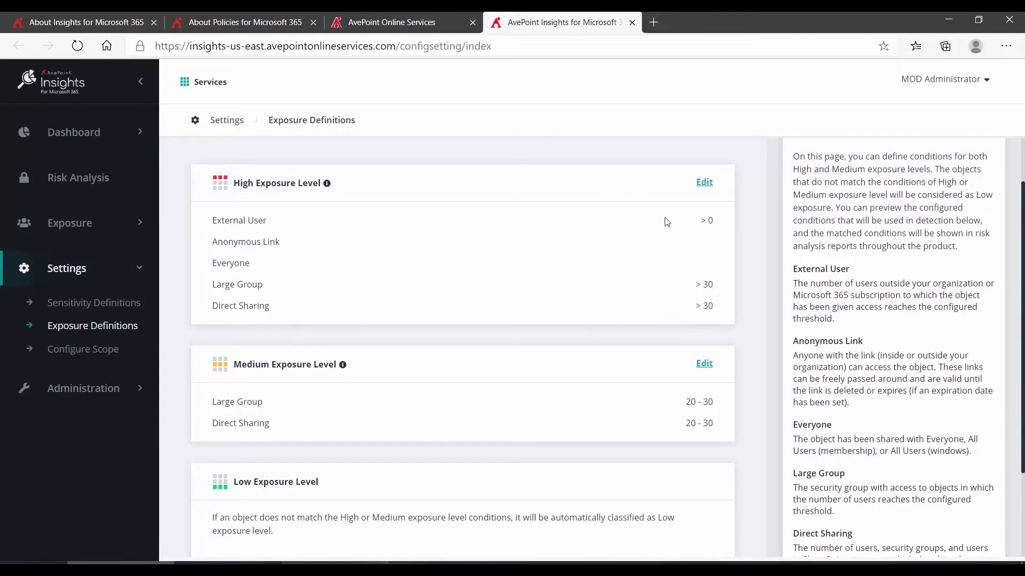
click(703, 182)
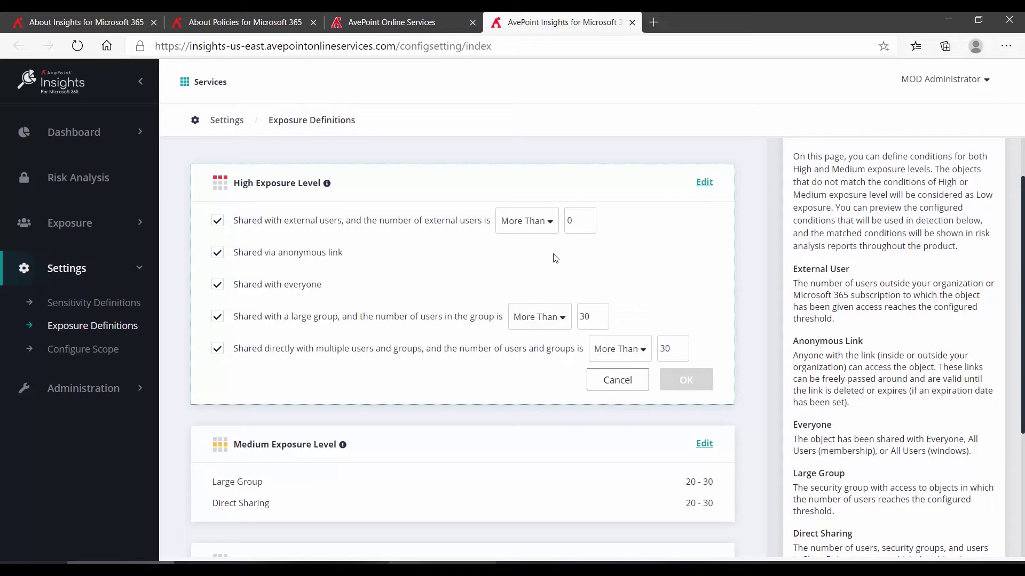
click(598, 382)
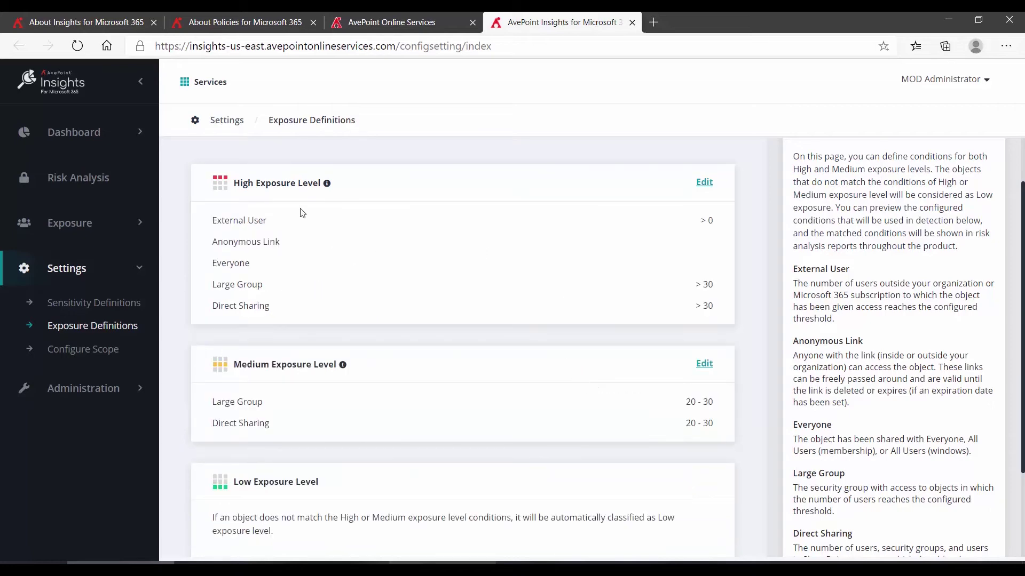
scroll(462, 266, down, 2)
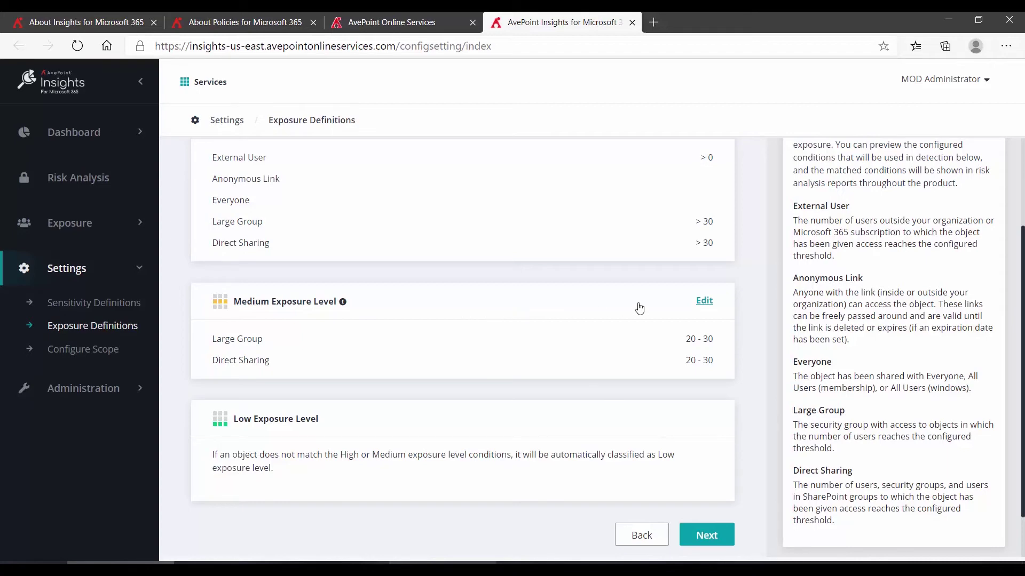
- Change the Medium exposure Large Group range to 10–20 users, keeping Direct Sharing at 20–30
click(704, 302)
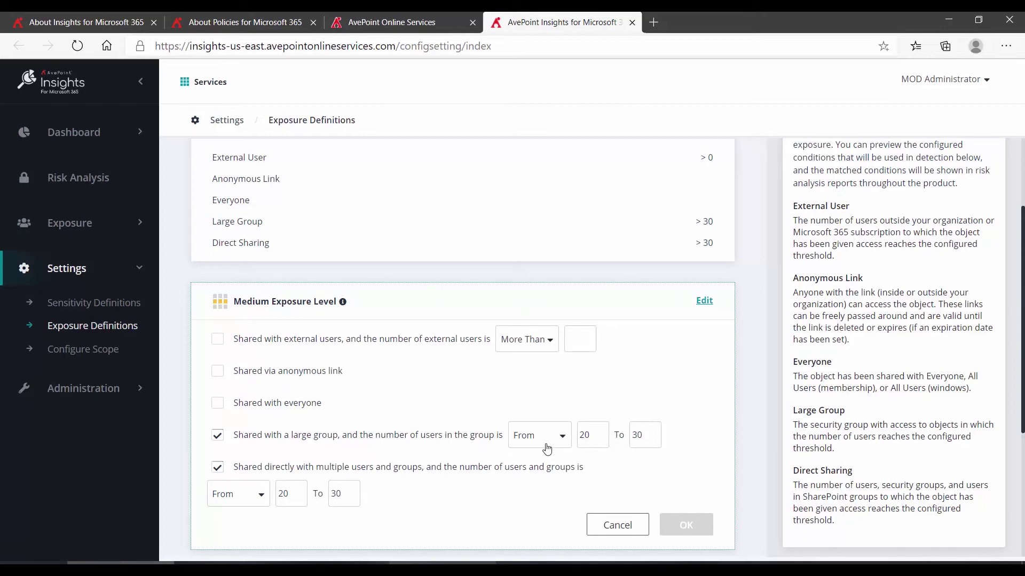
click(586, 444)
scroll(574, 446, down, 3)
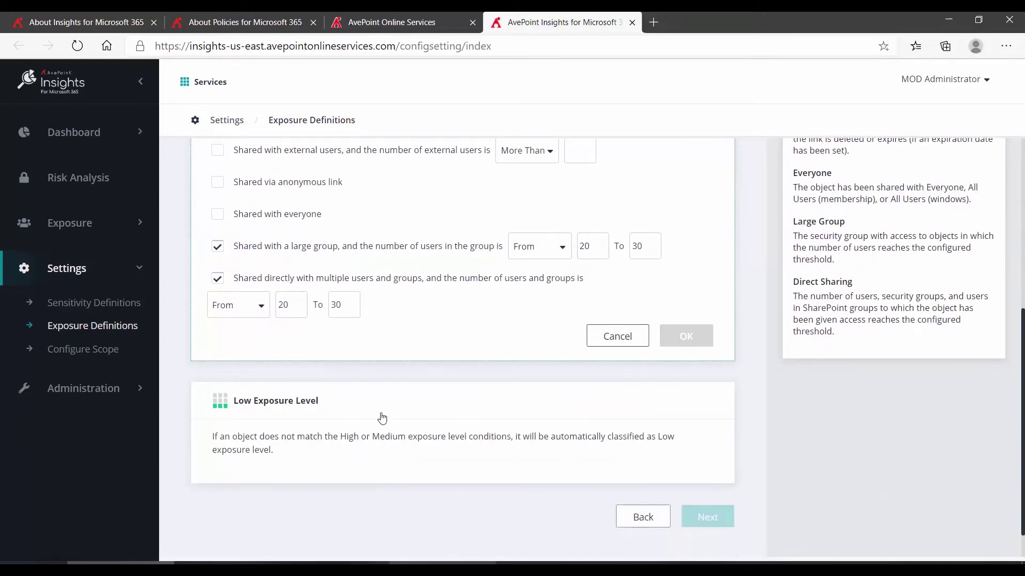
scroll(510, 451, up, 2)
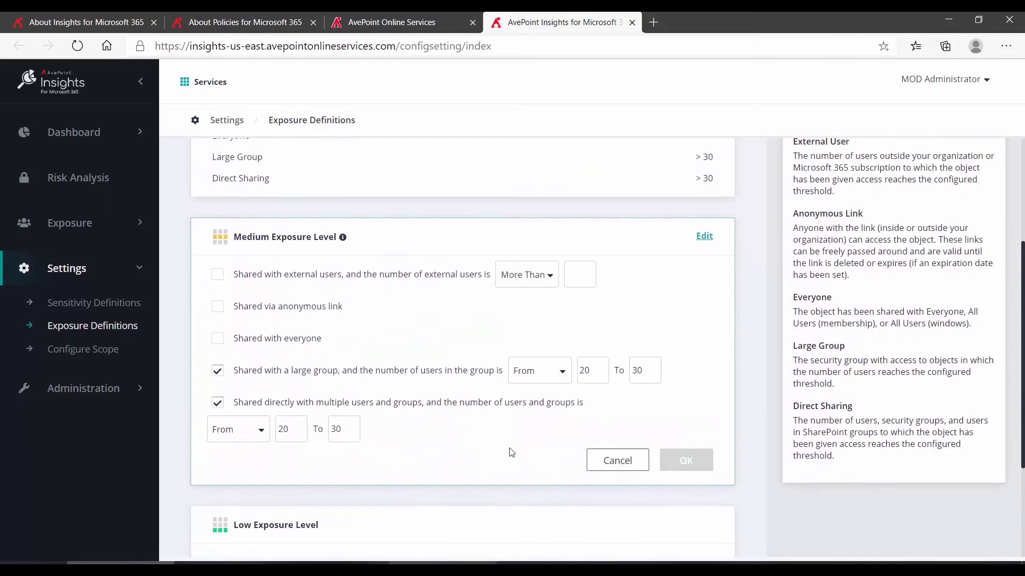
click(593, 375)
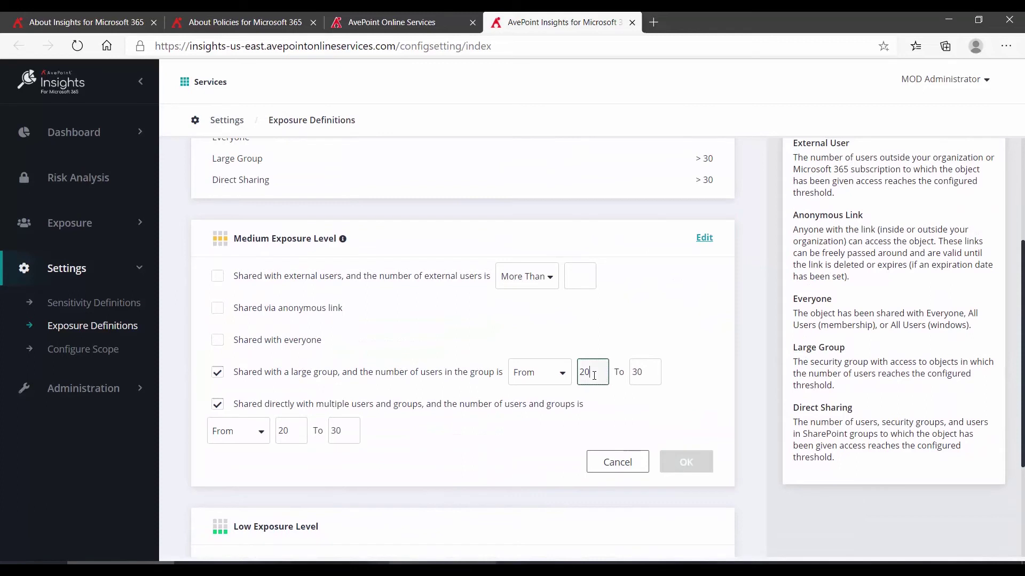
key(BackSpace)
key(BackSpace)
text(1)
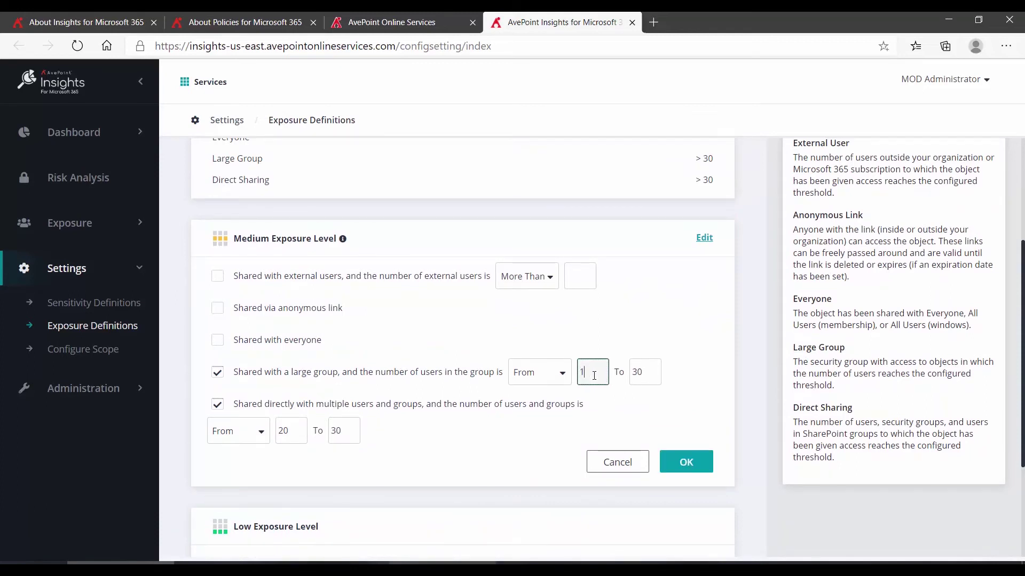
text(0)
click(646, 373)
text(2)
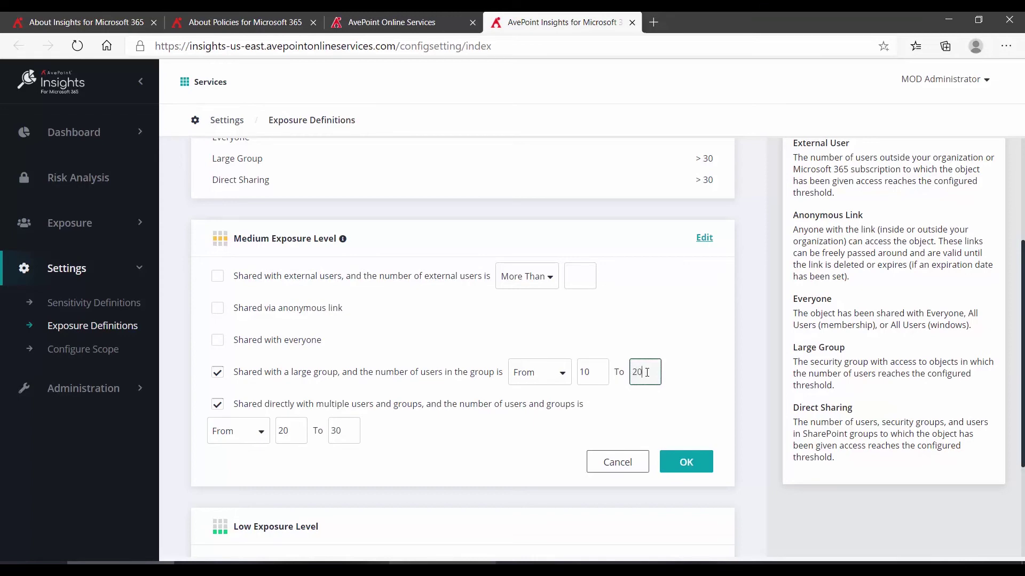
click(689, 463)
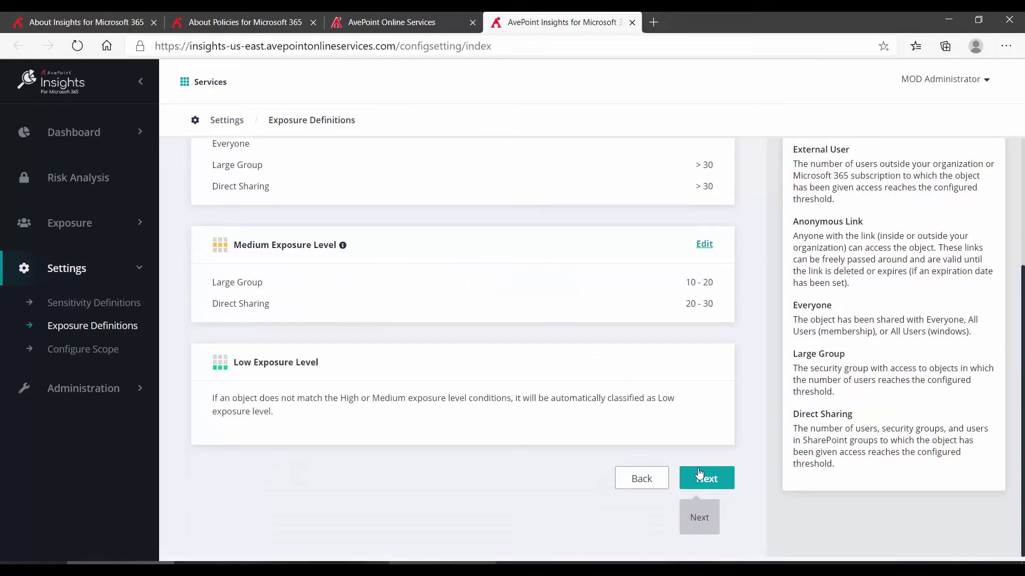
- Lower the High exposure Large Group threshold from more than 30 to more than 20 users
scroll(632, 398, up, 3)
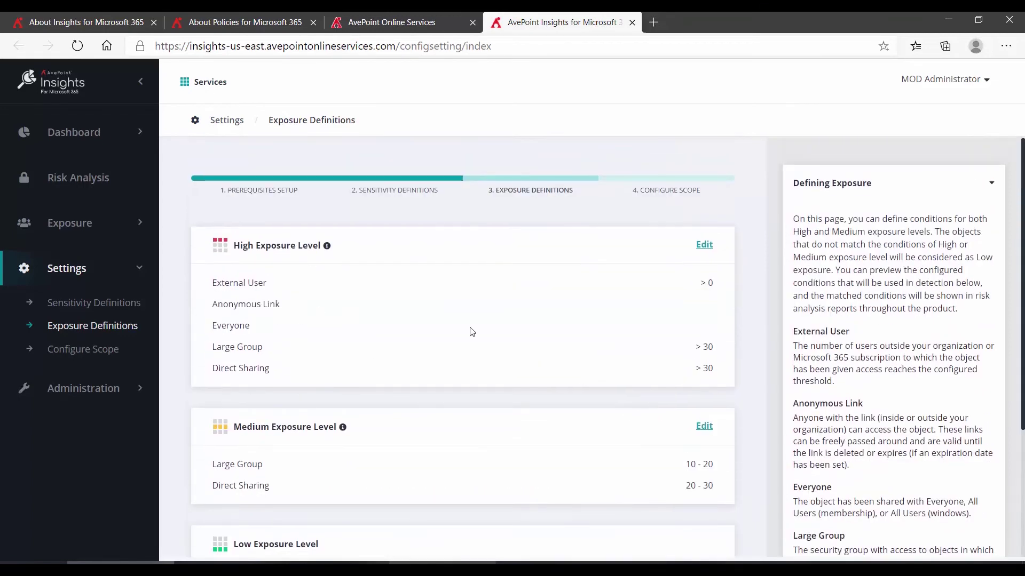
click(703, 250)
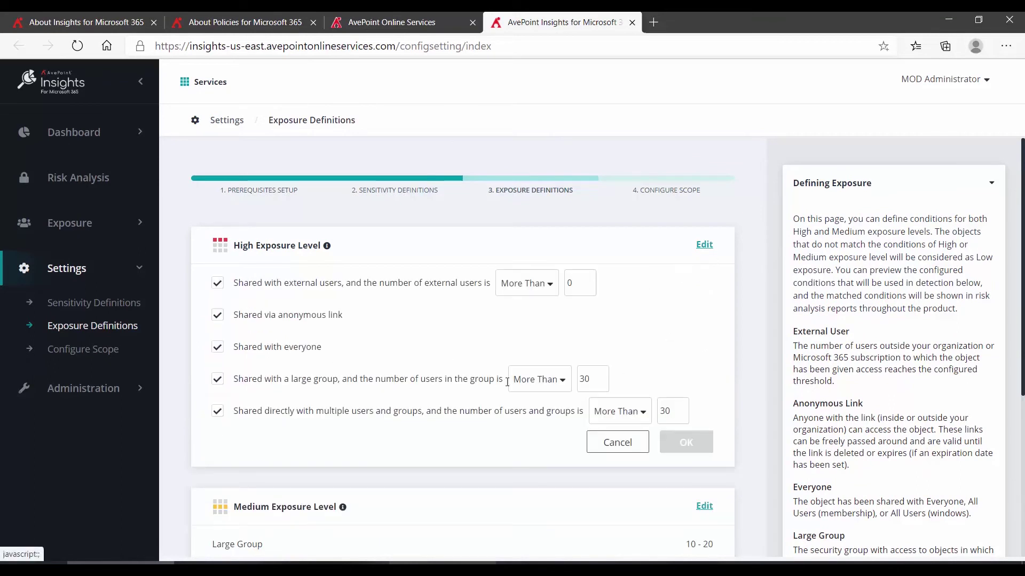
click(580, 380)
double_click(580, 380)
text(2)
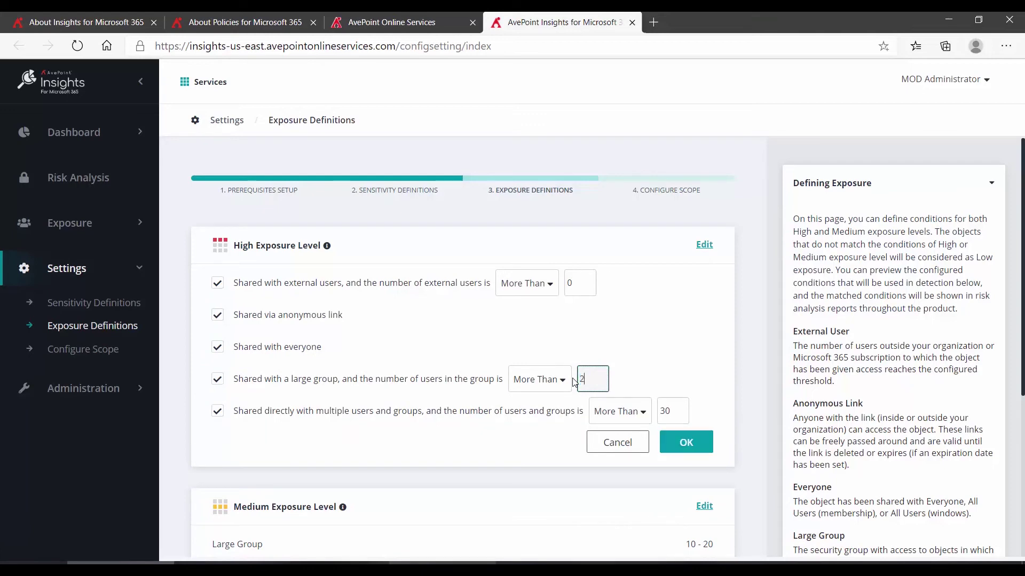
text(0)
click(686, 443)
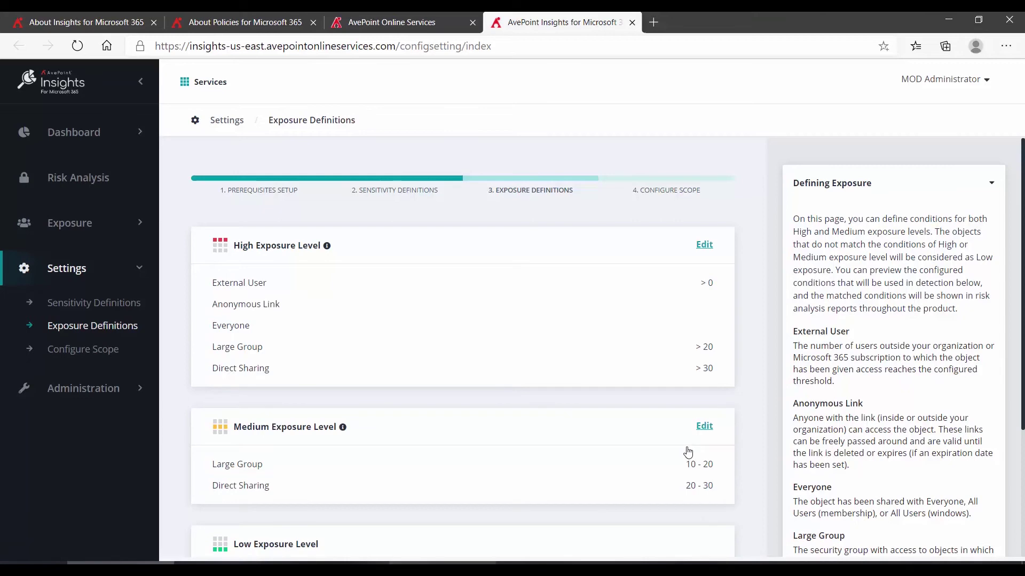
scroll(649, 390, down, 3)
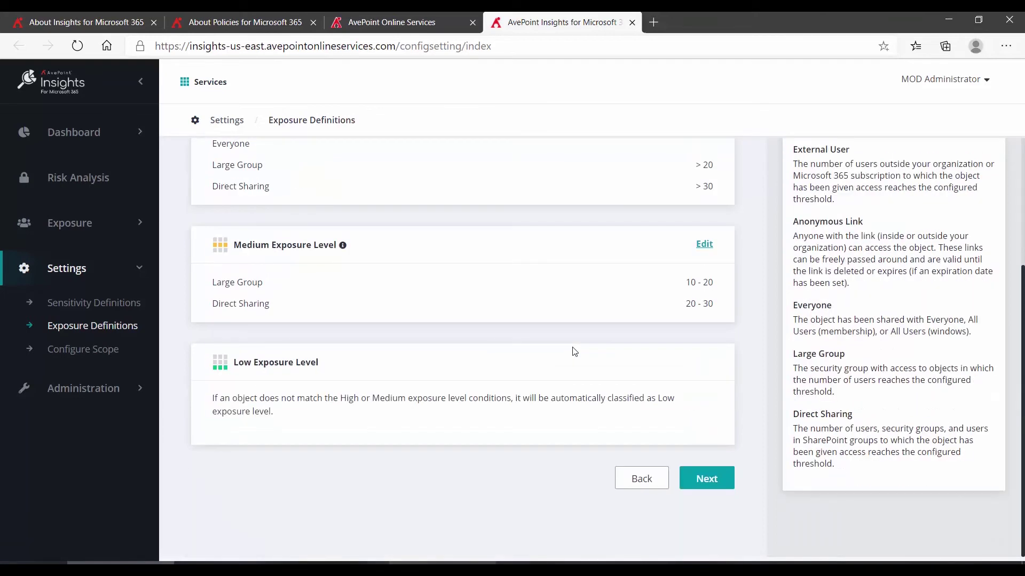
- Enable Microsoft Teams, SharePoint Online and OneDrive for Business in scope, then return to AvePoint Online Services
click(697, 486)
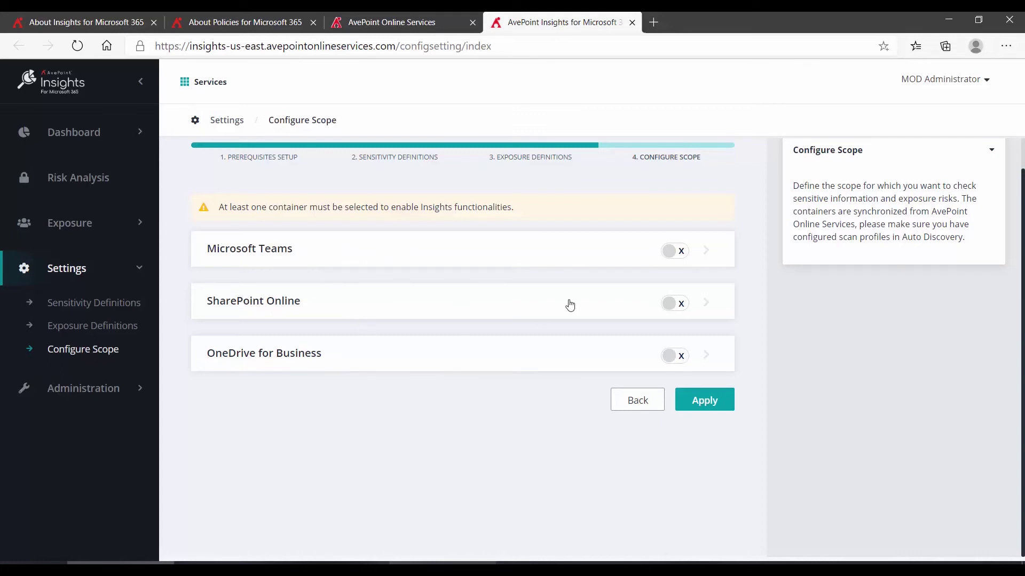
click(679, 252)
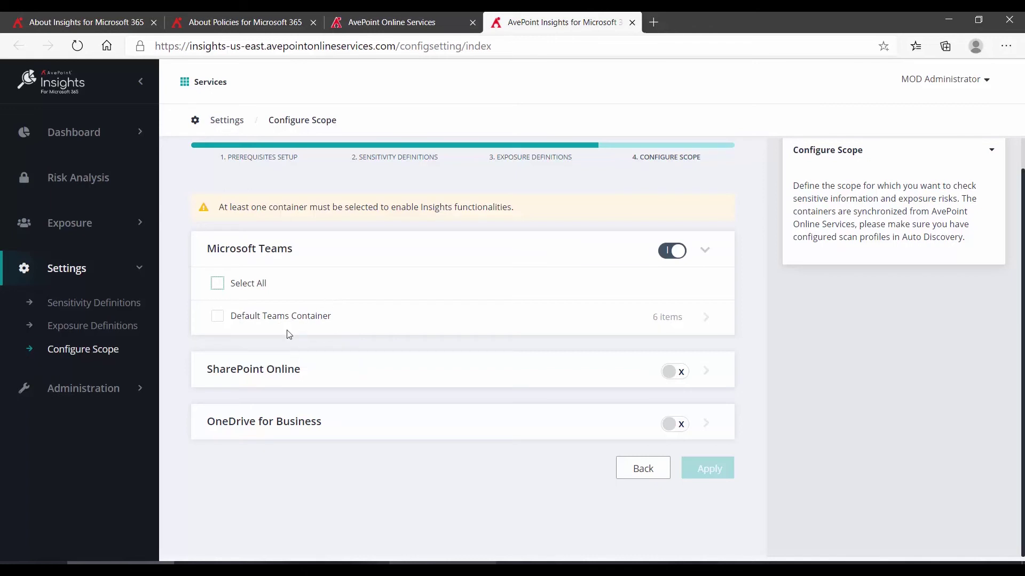
click(679, 373)
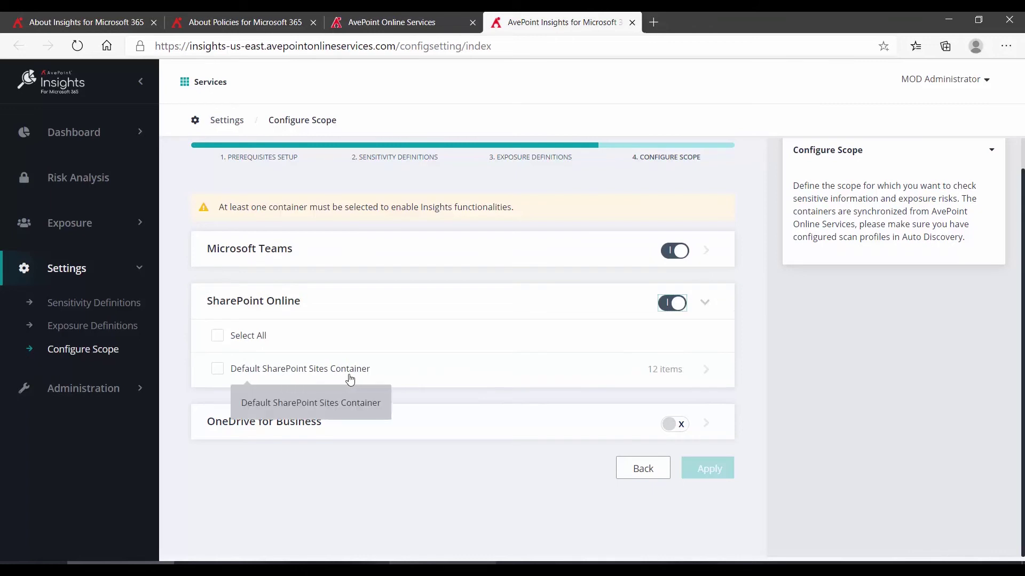
click(674, 424)
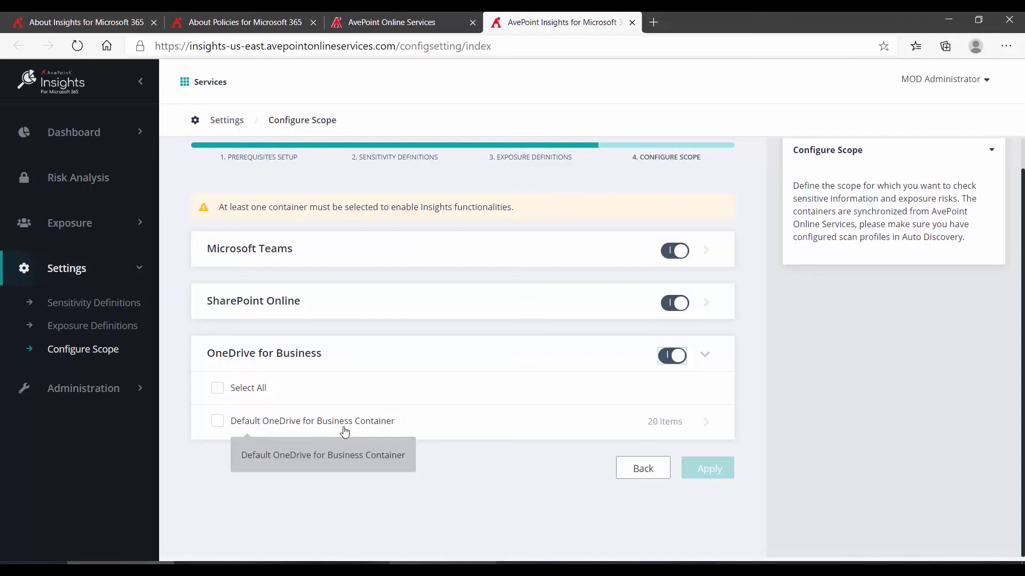
click(388, 25)
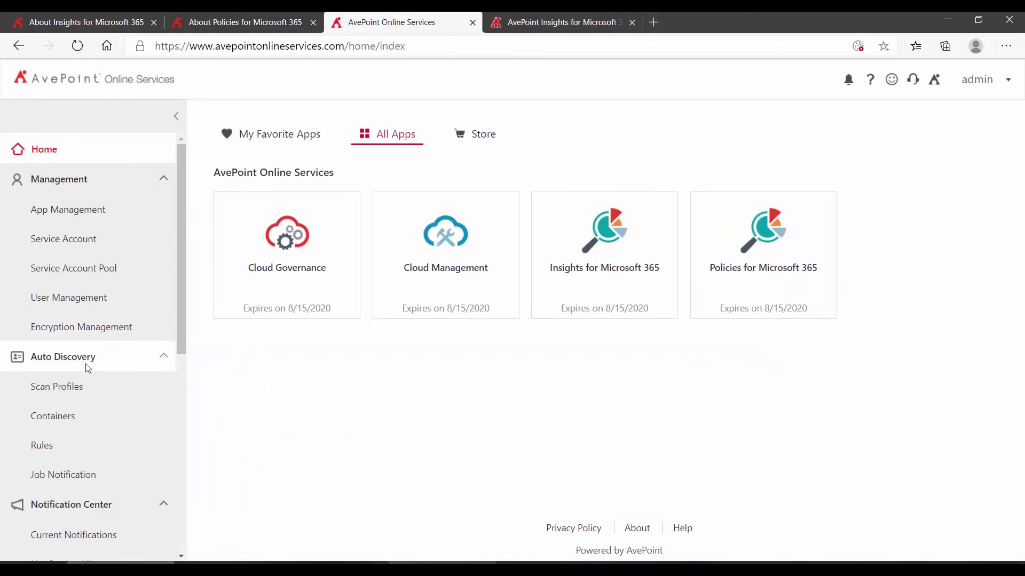
- Open Scan Profiles under Auto Discovery to see the finished Everything profile
click(68, 394)
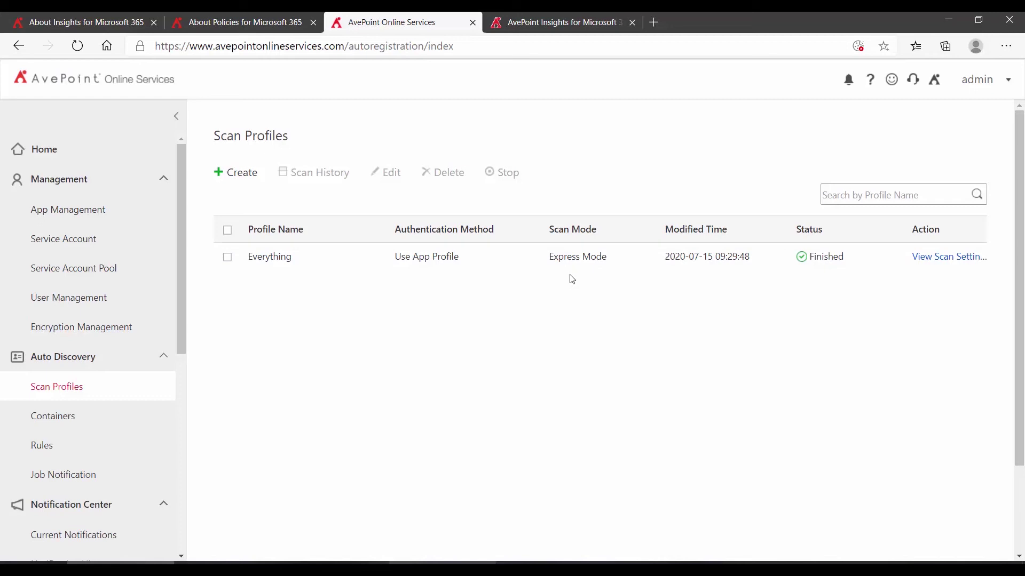
click(547, 27)
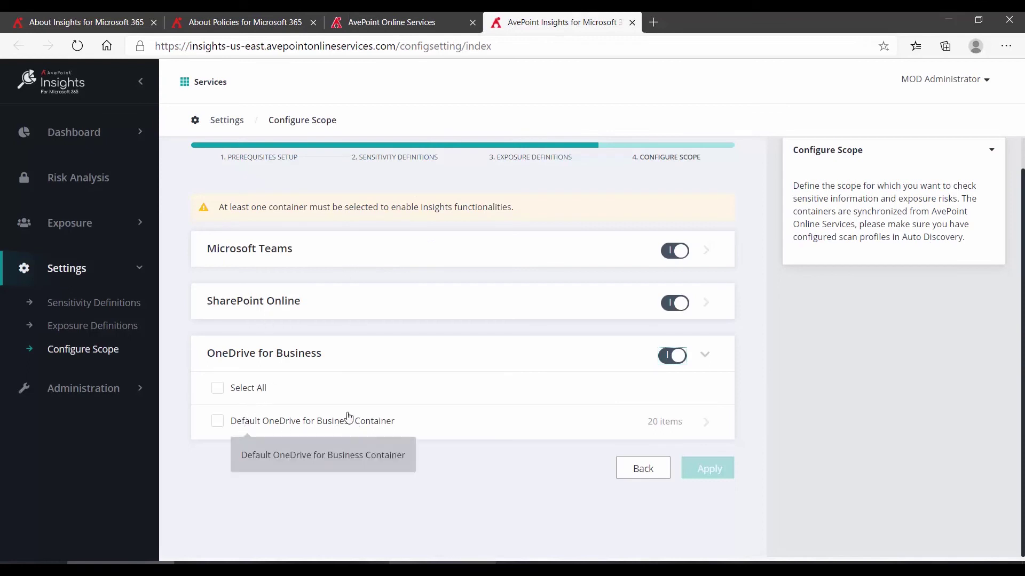
click(354, 302)
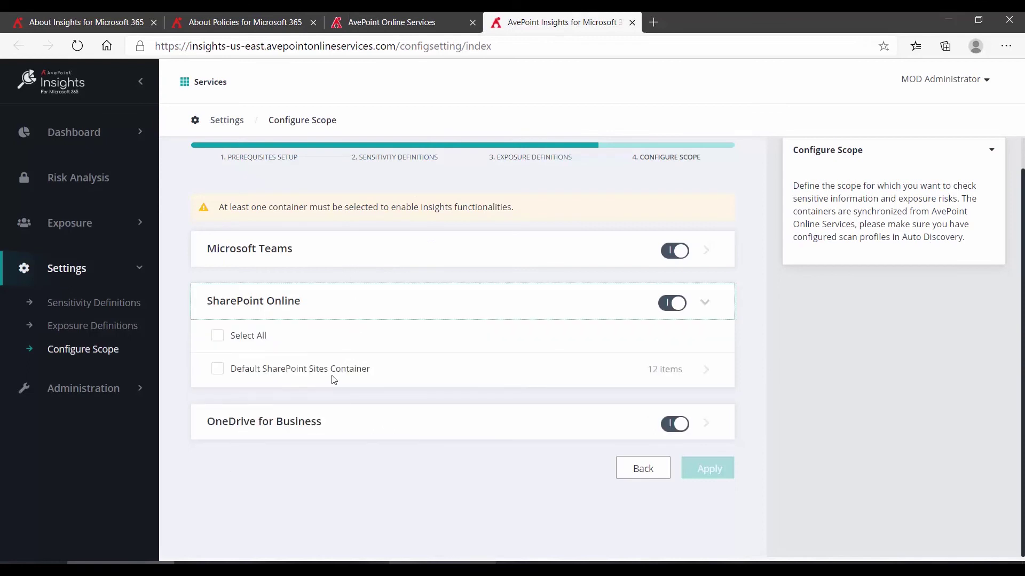
click(399, 22)
- Start a new scan profile, cancel it, and go back to the Insights Configure Scope tab
click(246, 175)
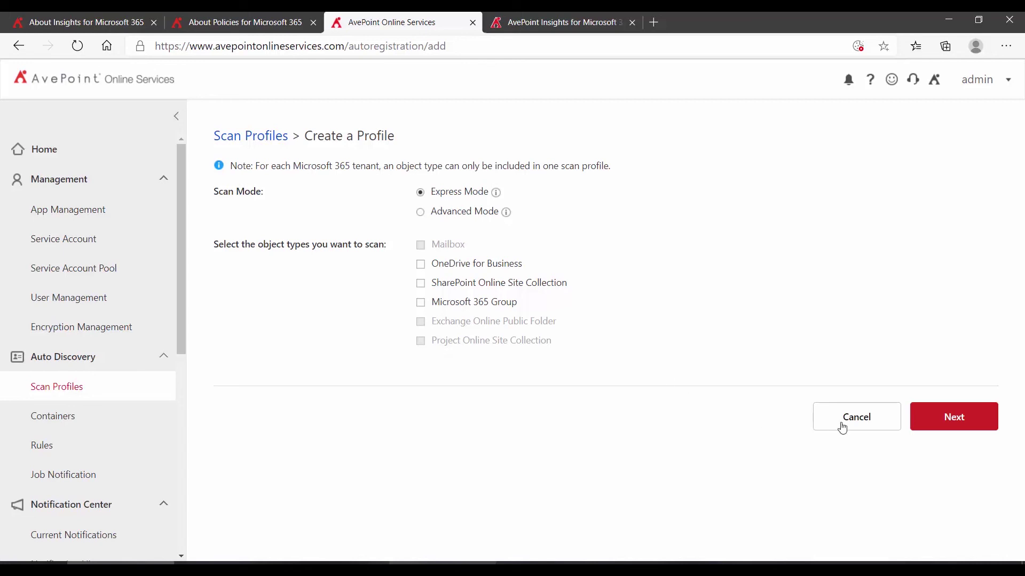
click(860, 424)
click(558, 28)
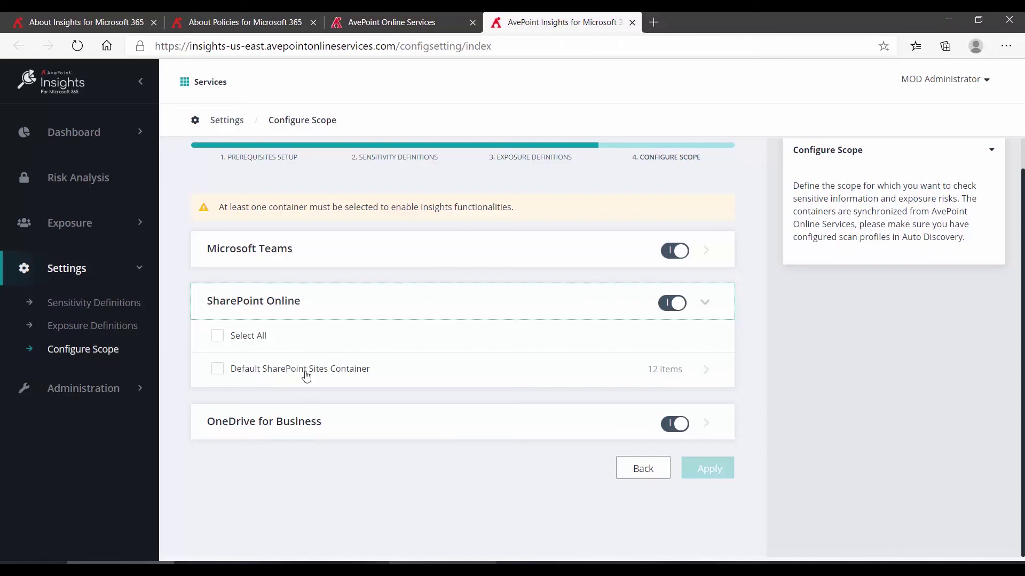
- Select all Teams, SharePoint Online and OneDrive for Business containers and apply the scope
click(313, 255)
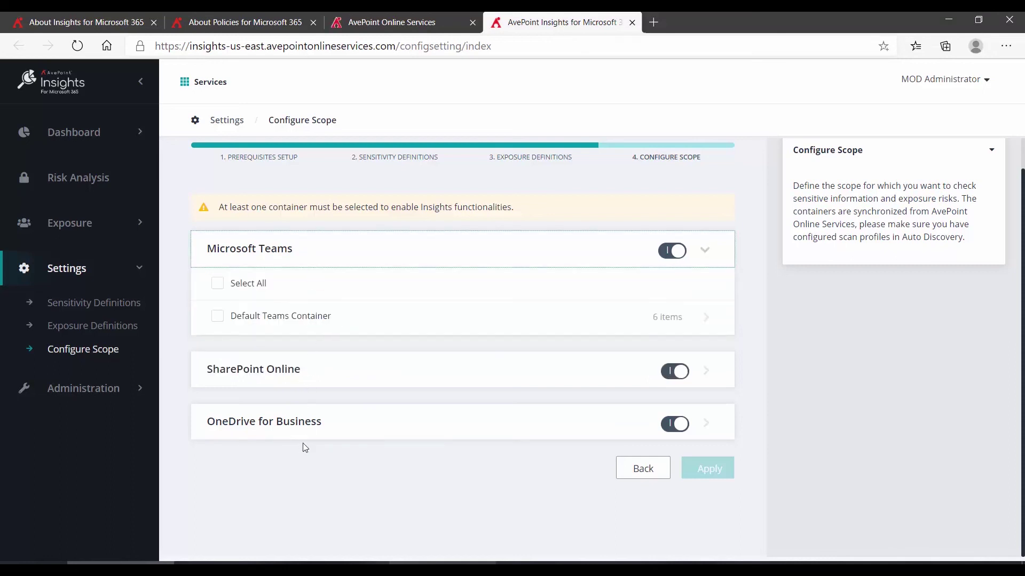
click(217, 284)
click(330, 371)
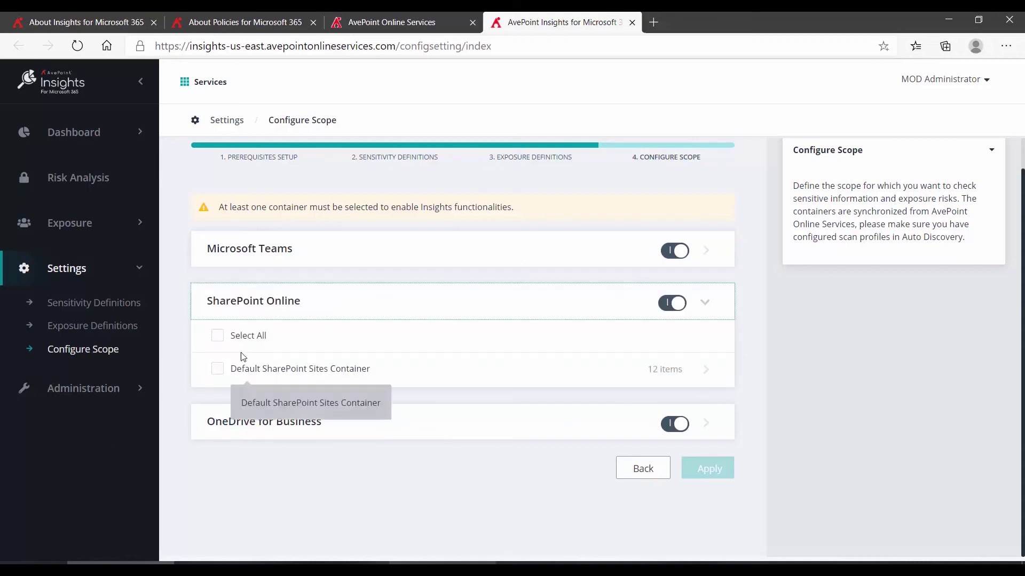
click(217, 335)
click(359, 425)
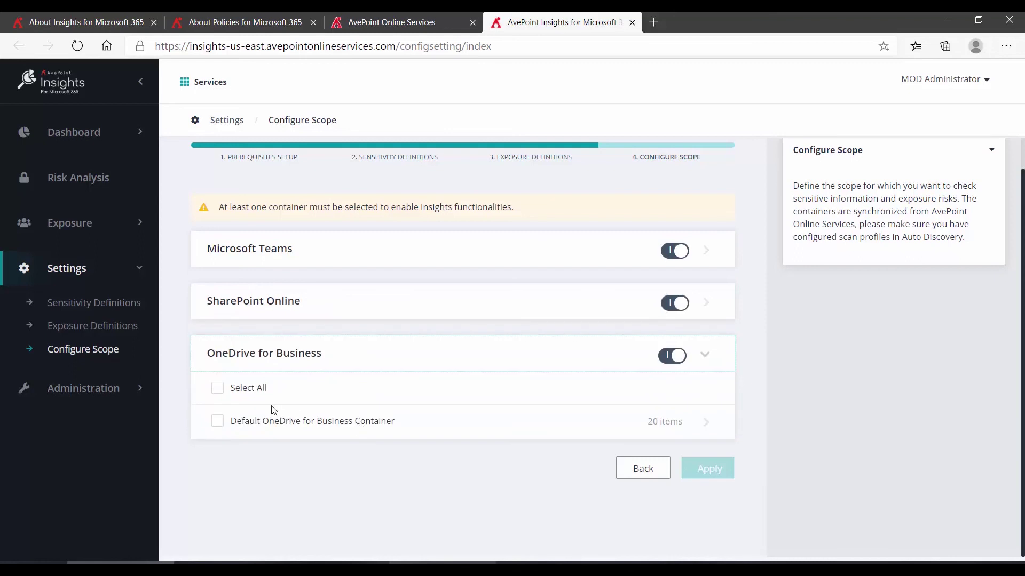
click(217, 389)
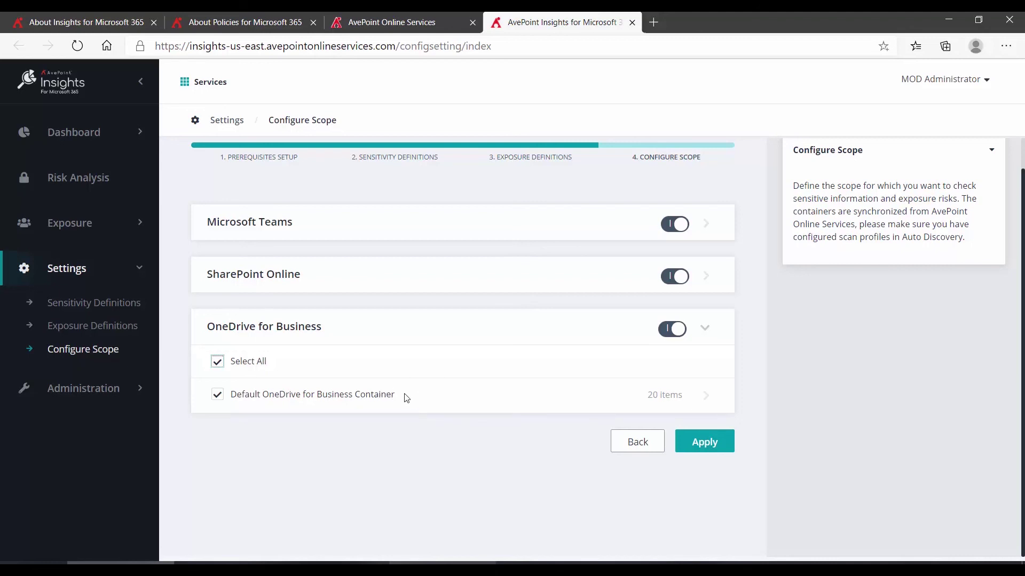
click(706, 443)
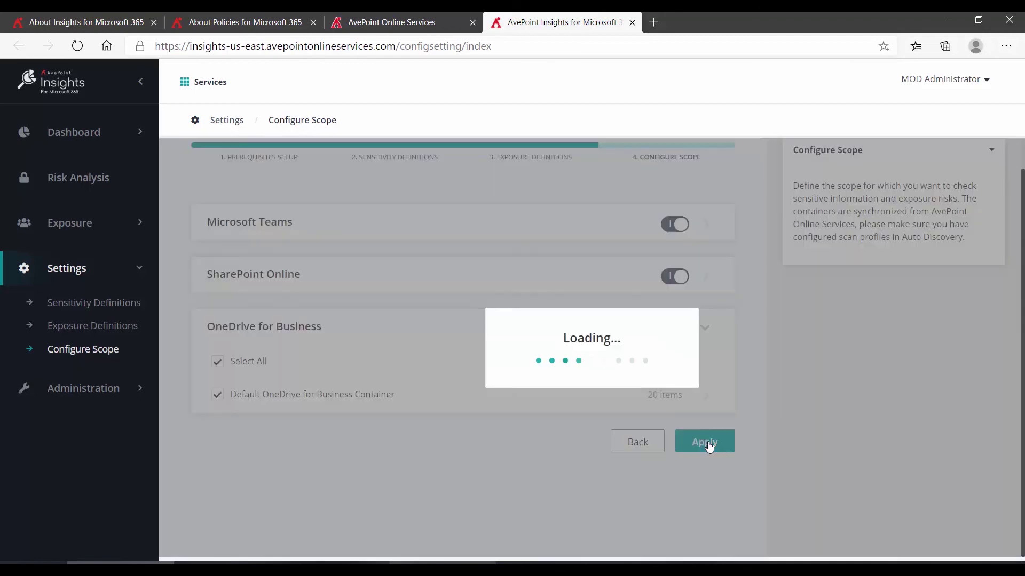